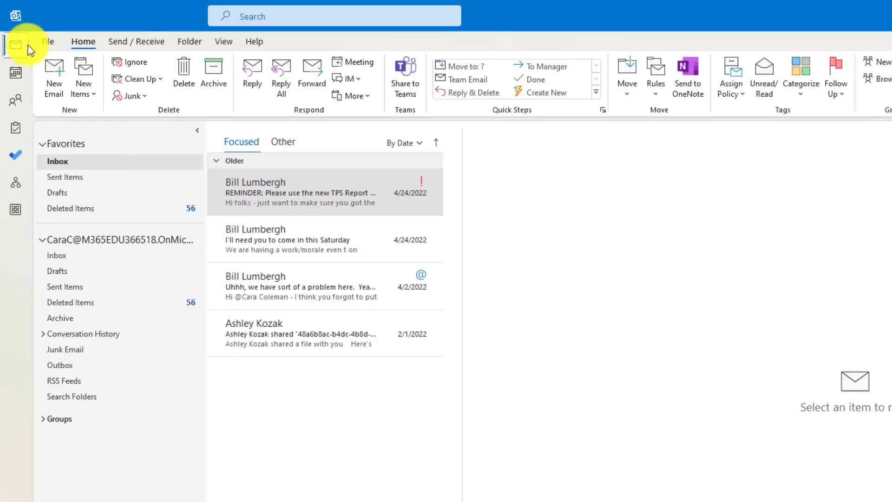
Step: Browse Calendar, People, and To Do's Planned and Assigned to me lists, then launch OneNote
{"action": "left_click", "coordinate": [16, 71]}
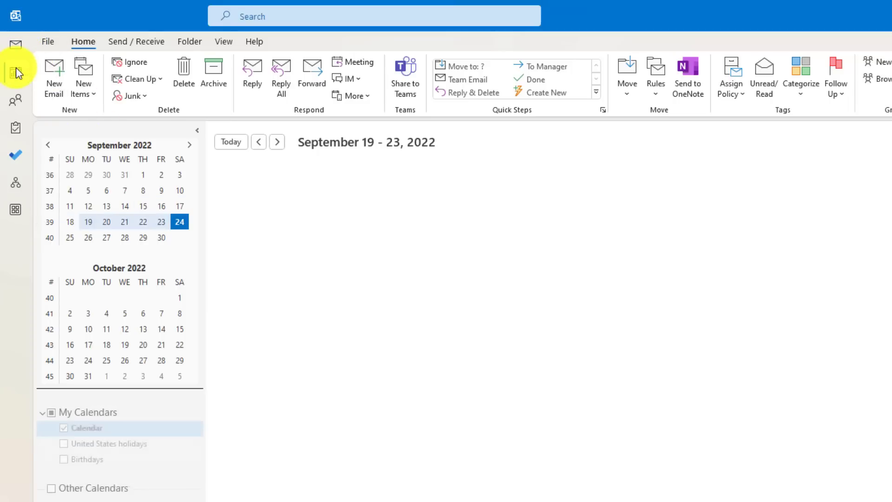
{"action": "left_click", "coordinate": [14, 100]}
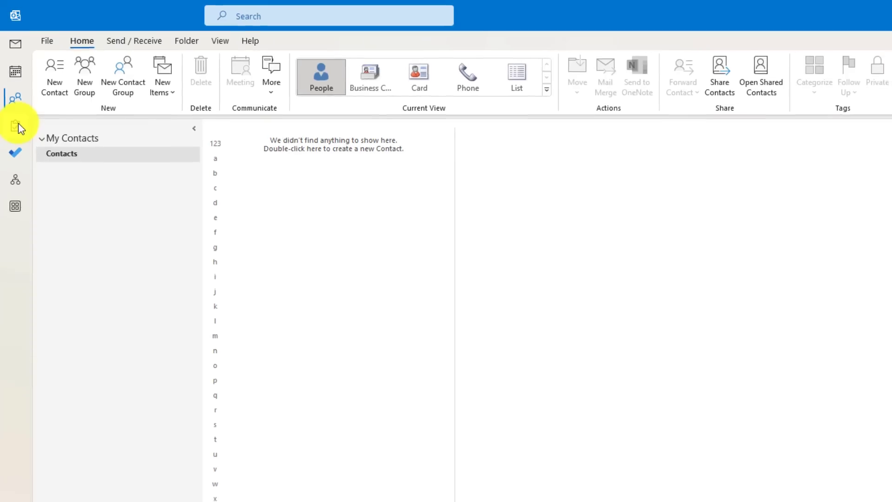
{"action": "left_click", "coordinate": [12, 124]}
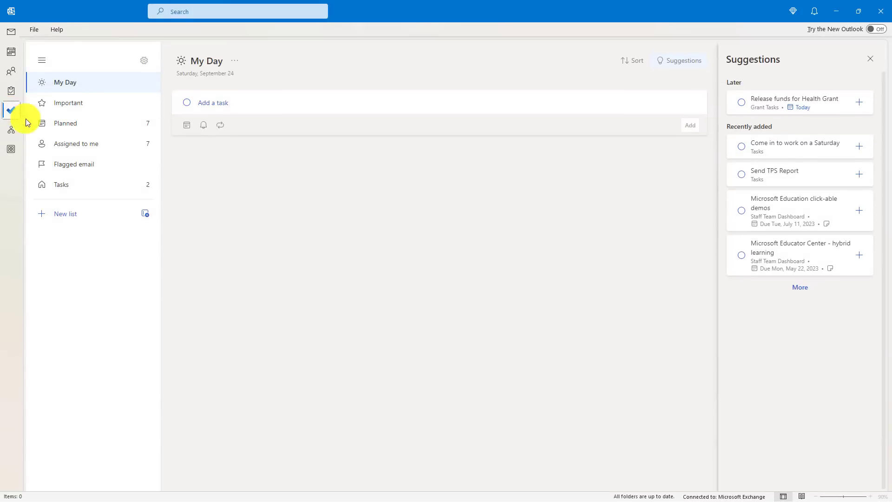
{"action": "left_click", "coordinate": [76, 124]}
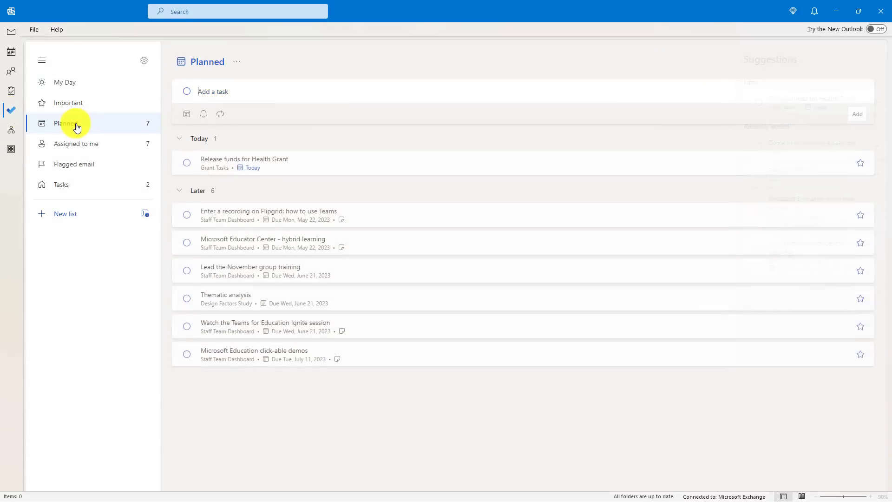
{"action": "left_click", "coordinate": [92, 151]}
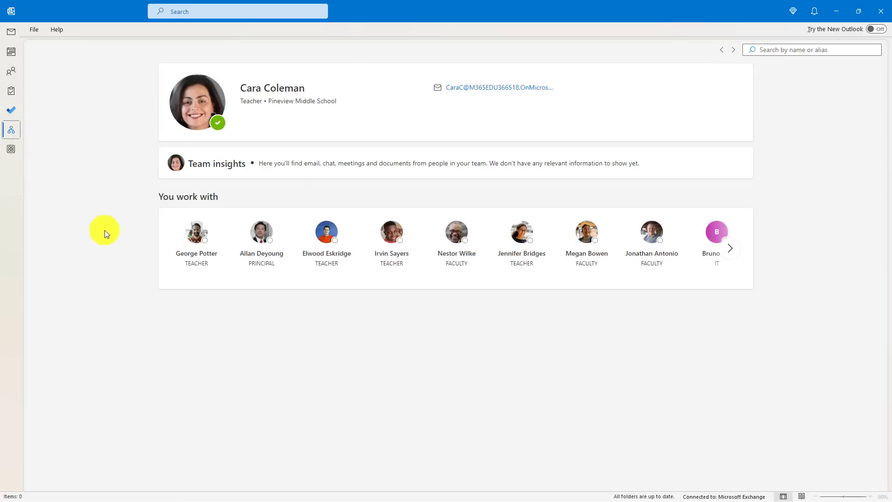
{"action": "left_click", "coordinate": [11, 149]}
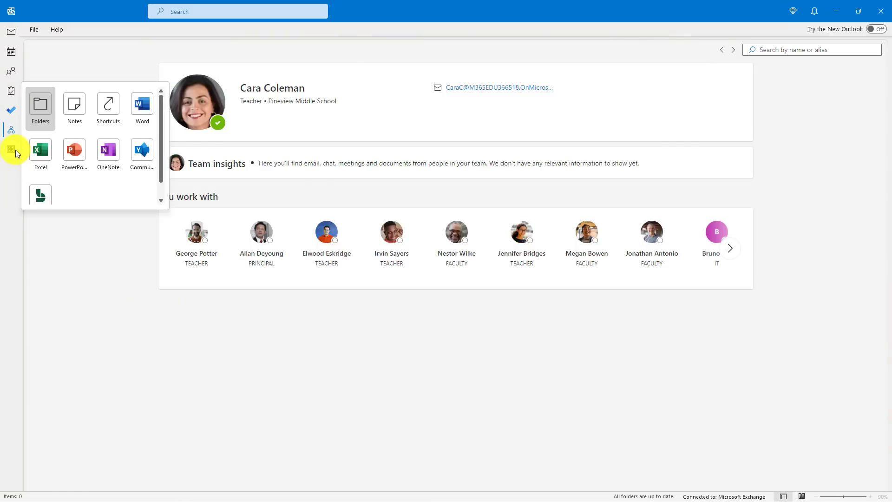
{"action": "left_click", "coordinate": [110, 157]}
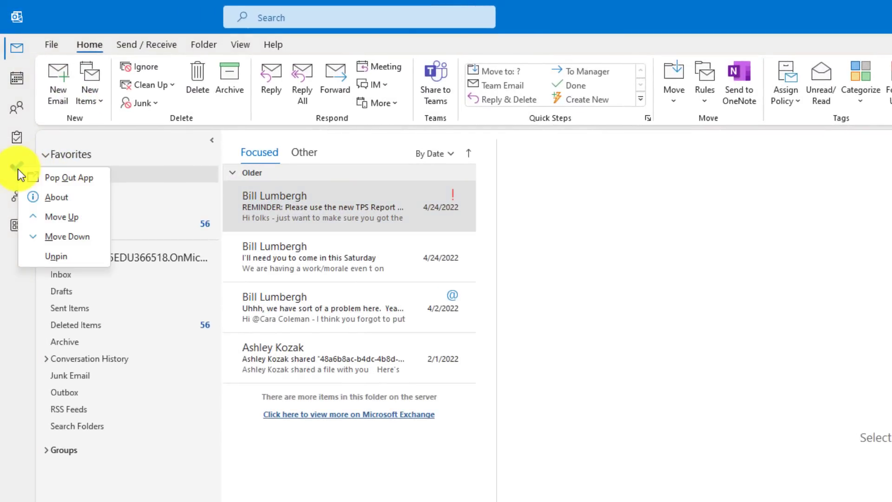
Step: Reorder To Do in the app bar and review Calendar's app options and settings
{"action": "left_click", "coordinate": [76, 221]}
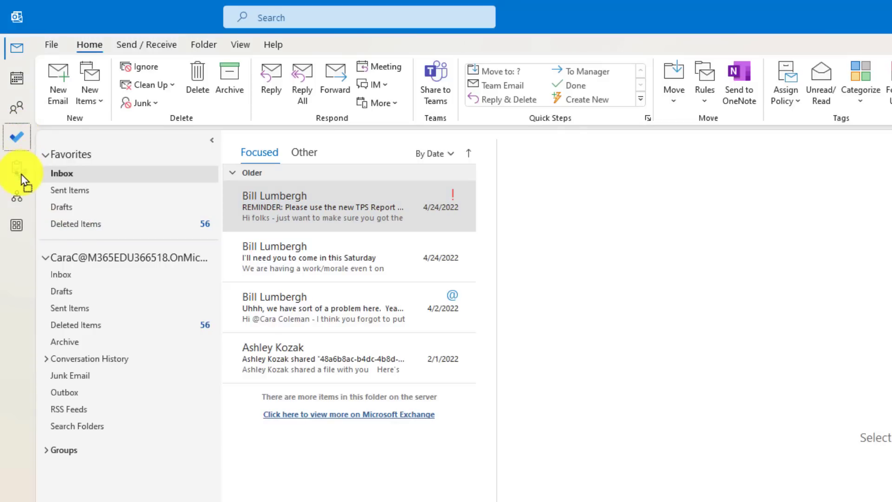
{"action": "left_click_drag", "start_coordinate": [18, 206], "coordinate": [15, 207]}
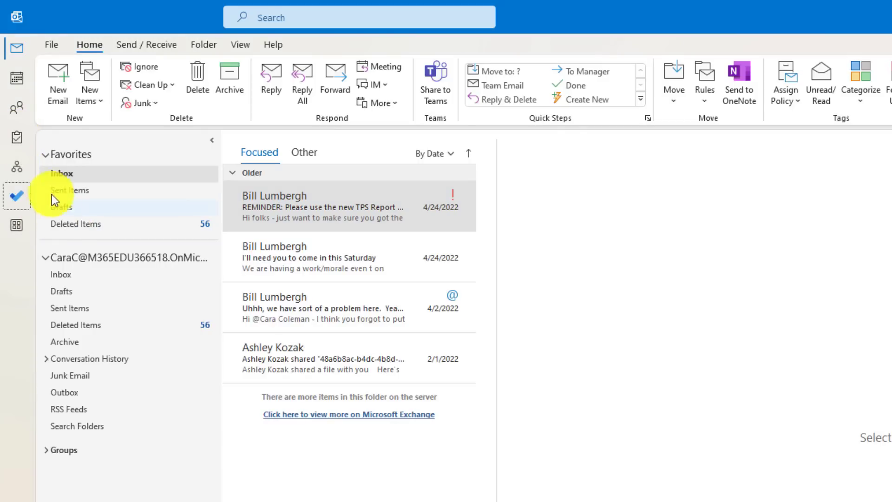
{"action": "right_click", "coordinate": [17, 71]}
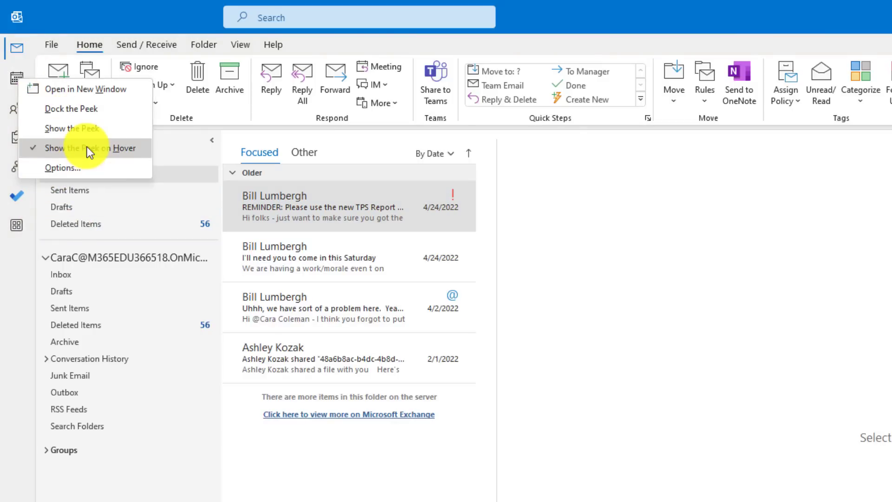
{"action": "left_click", "coordinate": [70, 37]}
{"action": "mouse_move", "coordinate": [17, 79]}
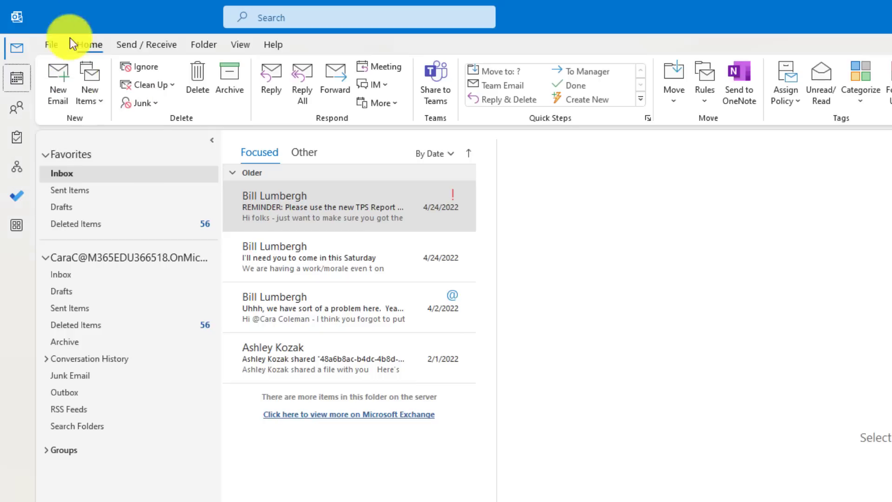
{"action": "right_click", "coordinate": [17, 77]}
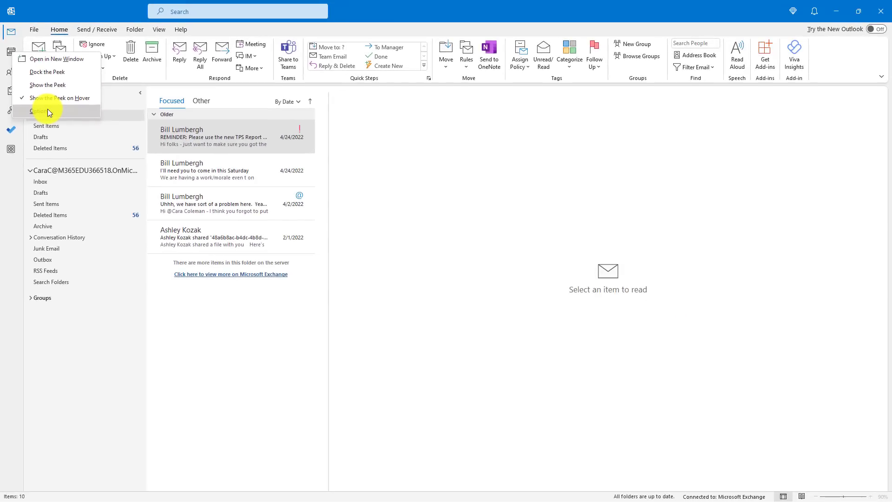
{"action": "left_click", "coordinate": [48, 110]}
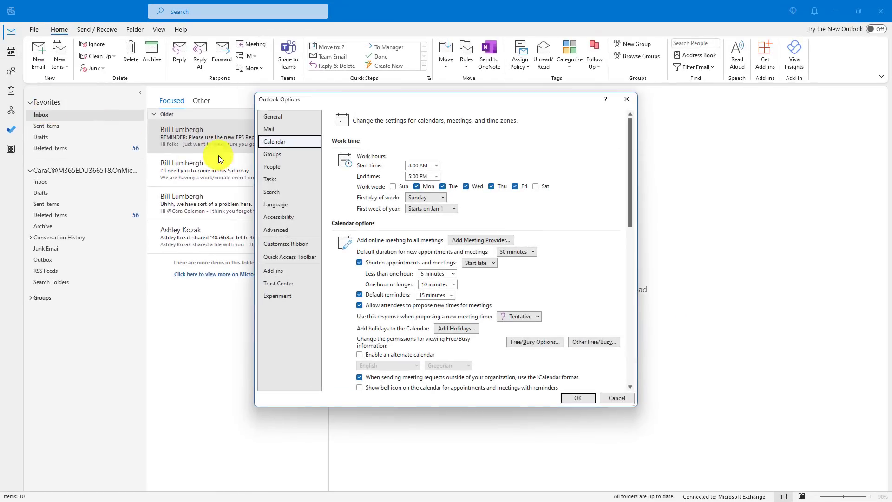
{"action": "left_click", "coordinate": [578, 398]}
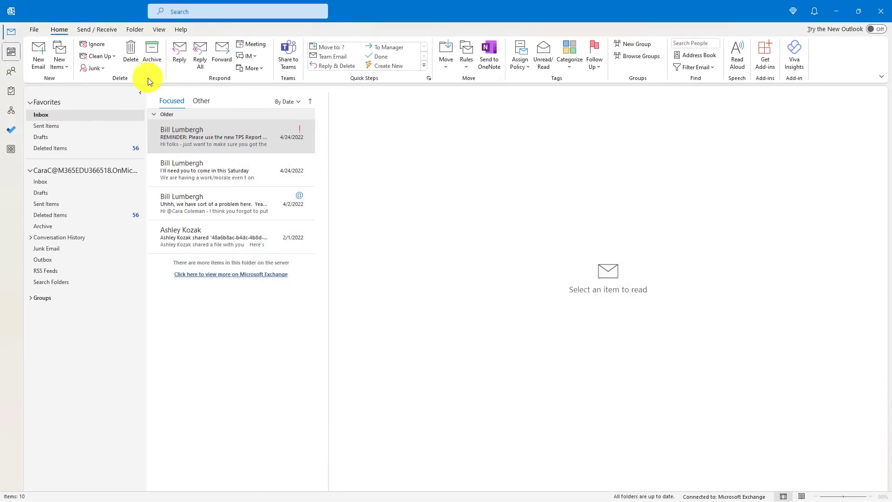
Step: Open Shortcuts from More Apps, pin it to the app bar and reposition it
{"action": "left_click", "coordinate": [8, 208]}
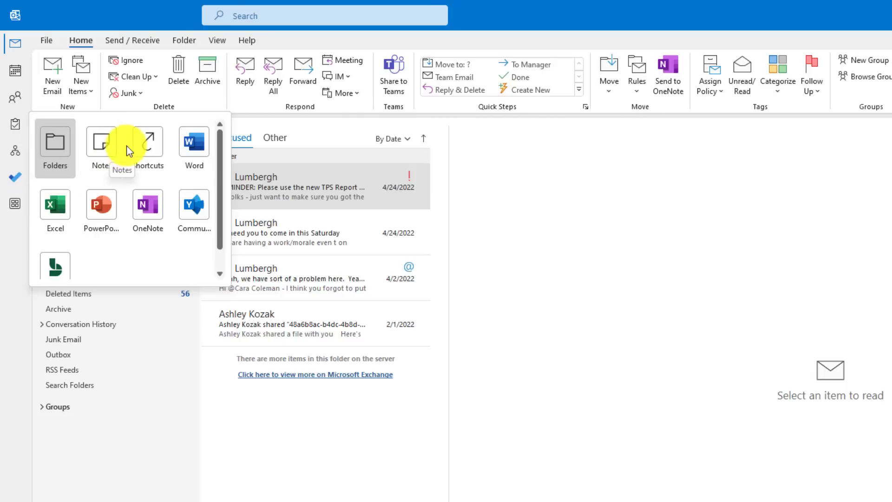
{"action": "left_click", "coordinate": [148, 144]}
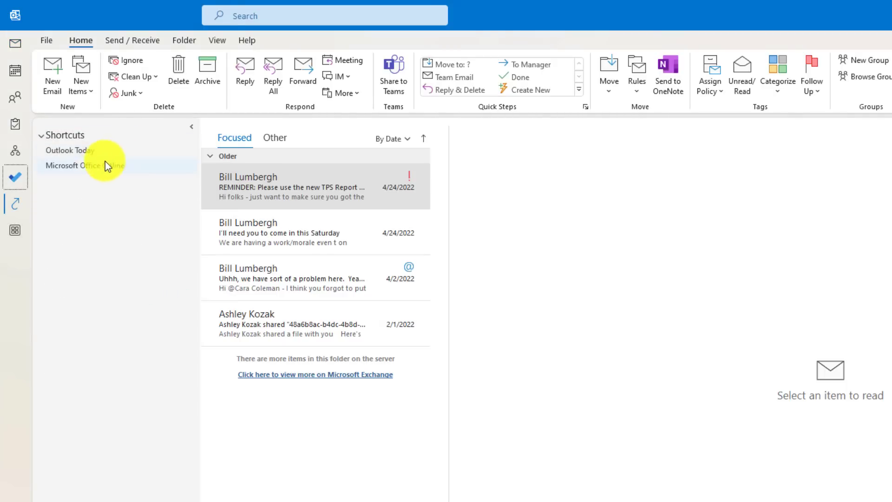
{"action": "right_click", "coordinate": [17, 205]}
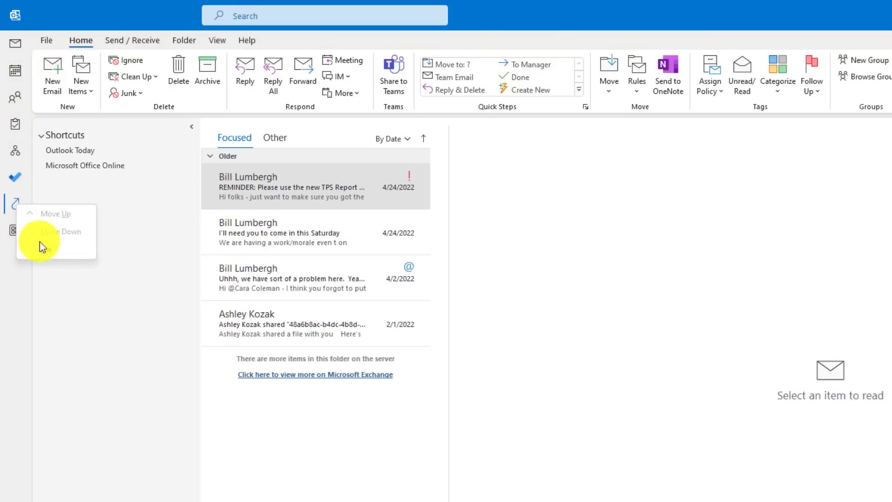
{"action": "left_click", "coordinate": [47, 251]}
{"action": "left_click_drag", "start_coordinate": [16, 204], "coordinate": [13, 217]}
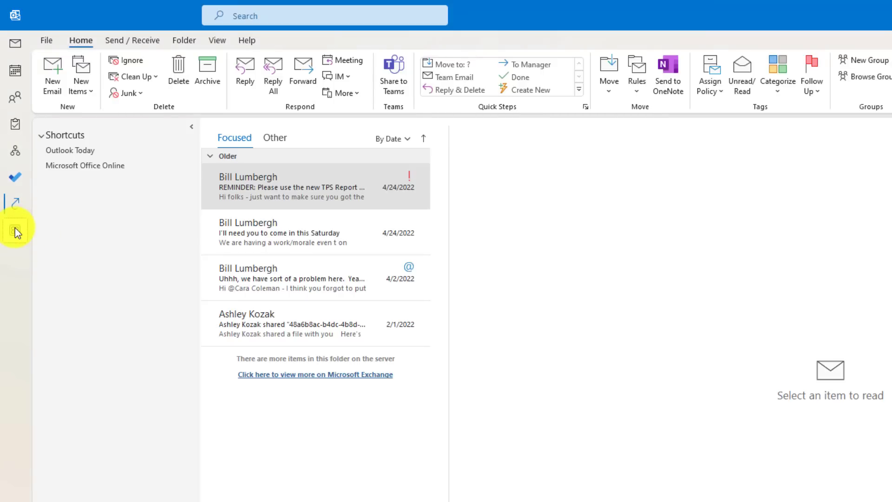
Step: Open the full Folders list from More Apps and pin Folders to the app bar
{"action": "left_click", "coordinate": [15, 230]}
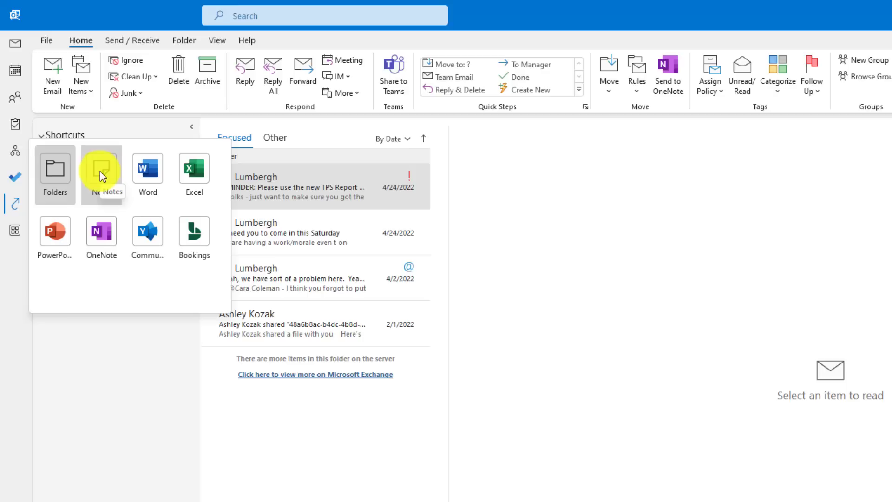
{"action": "left_click", "coordinate": [58, 170]}
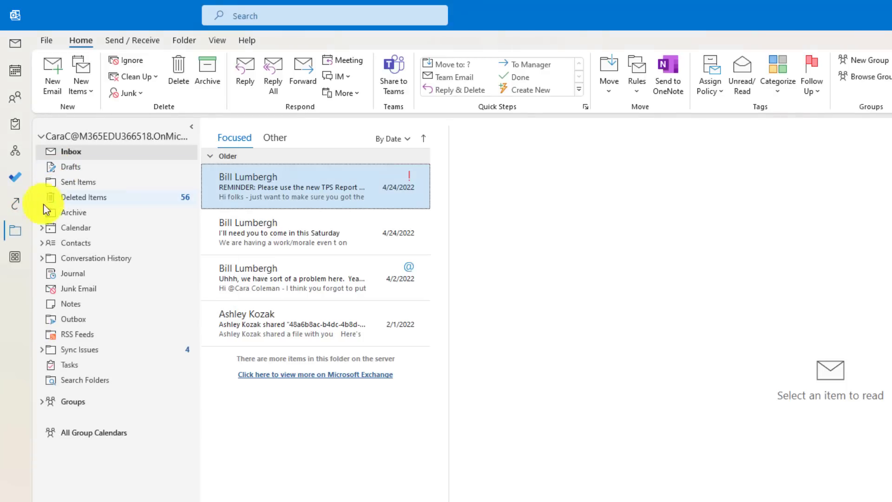
{"action": "right_click", "coordinate": [13, 235]}
{"action": "left_click", "coordinate": [53, 270]}
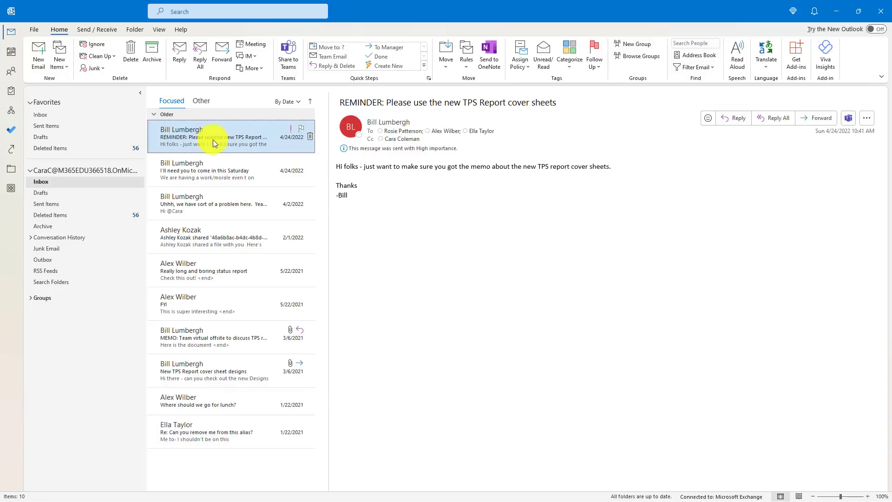
{"action": "mouse_move", "coordinate": [619, 175]}
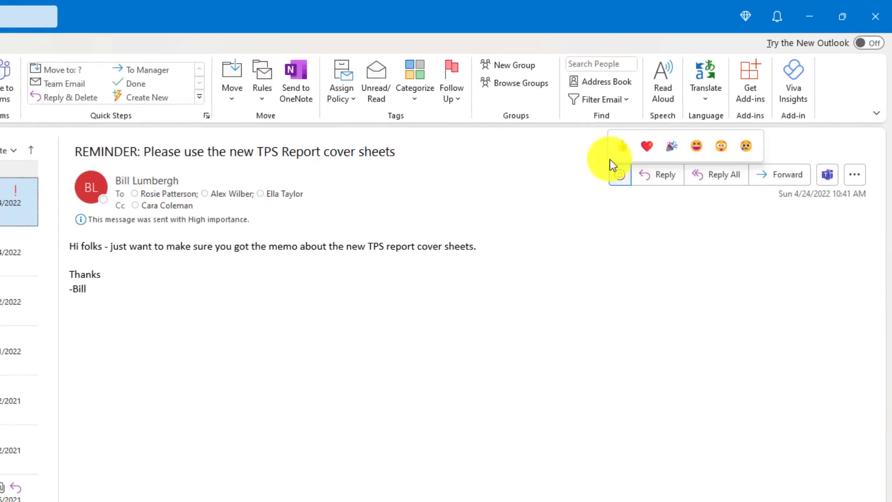
Step: Heart the TPS Report reminder, thumbs-up the Saturday work message, and check notifications
{"action": "left_click", "coordinate": [648, 144]}
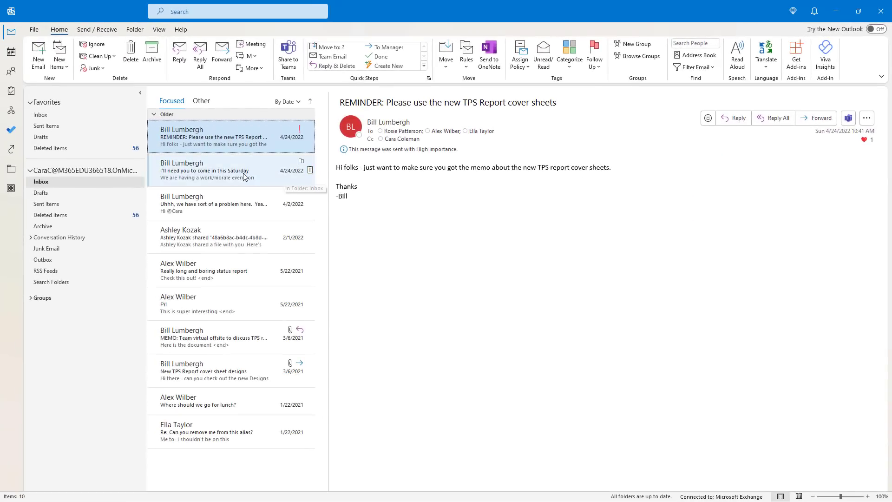
{"action": "left_click", "coordinate": [219, 176]}
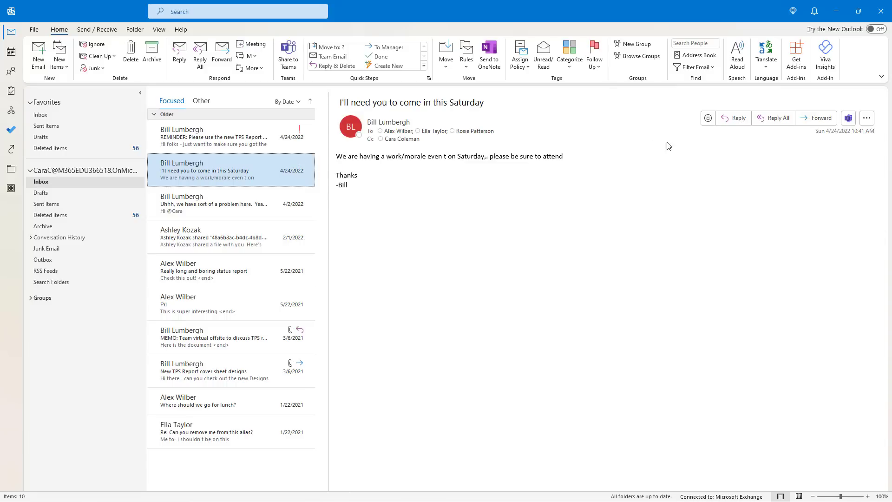
{"action": "left_click", "coordinate": [709, 118]}
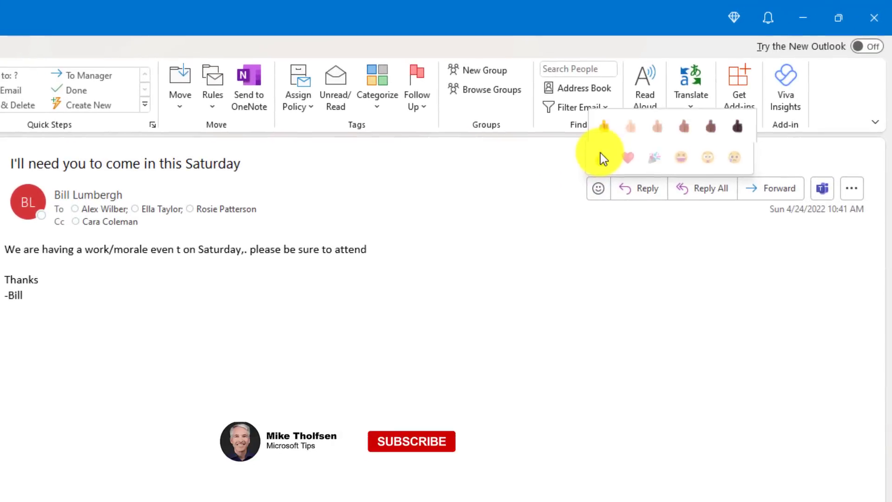
{"action": "left_click", "coordinate": [708, 98]}
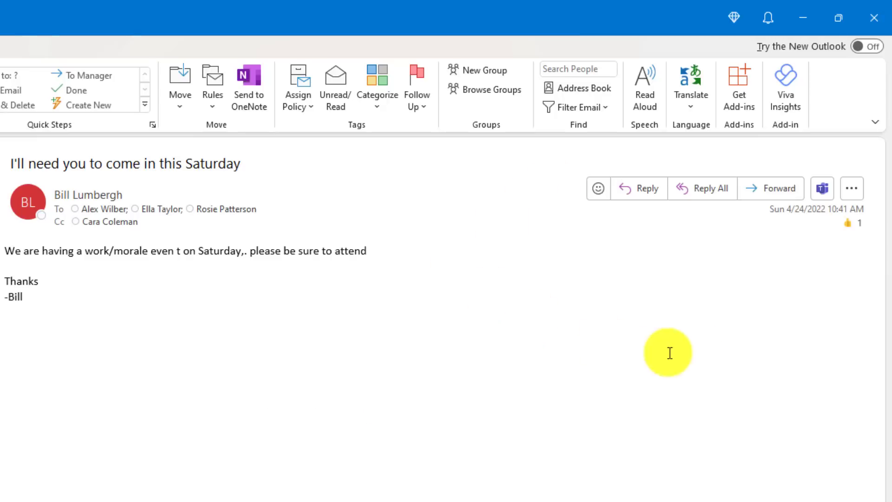
{"action": "left_click", "coordinate": [767, 19]}
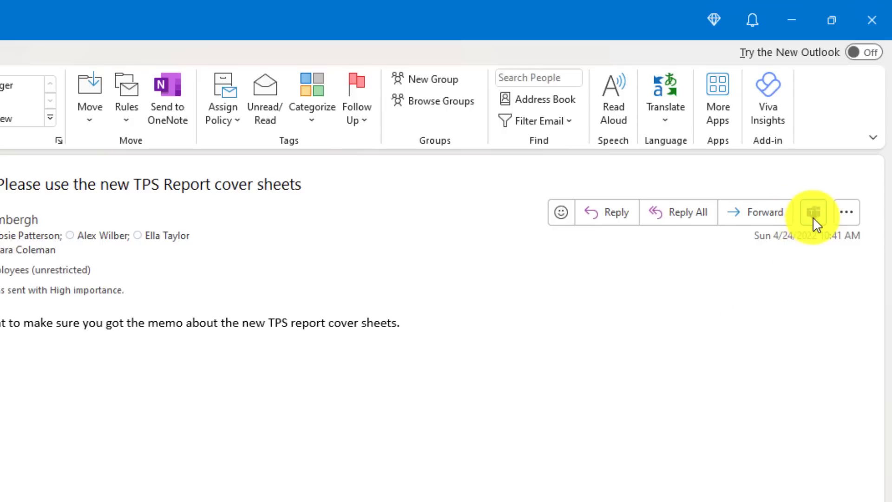
{"action": "left_click", "coordinate": [813, 218]}
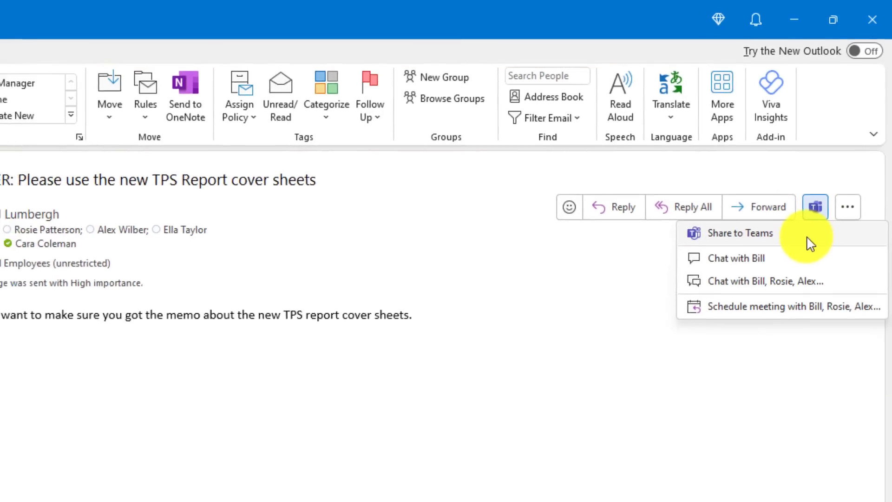
{"action": "left_click", "coordinate": [806, 242]}
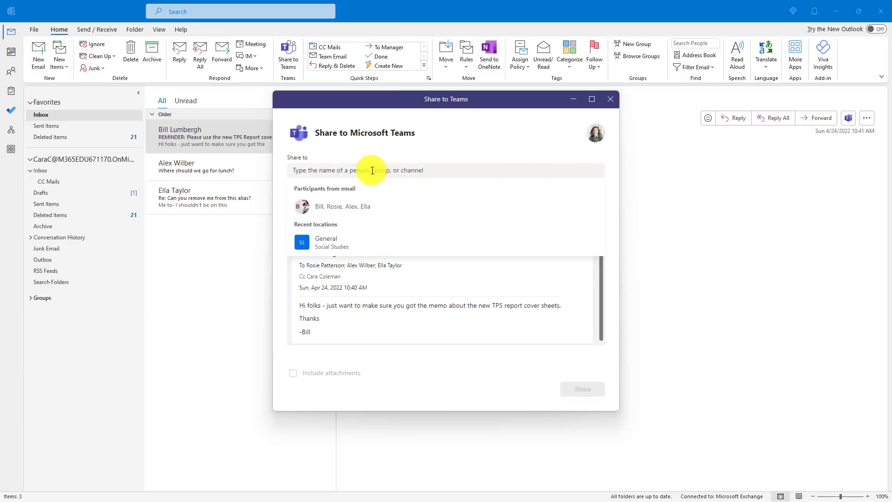
{"action": "left_click", "coordinate": [381, 177]}
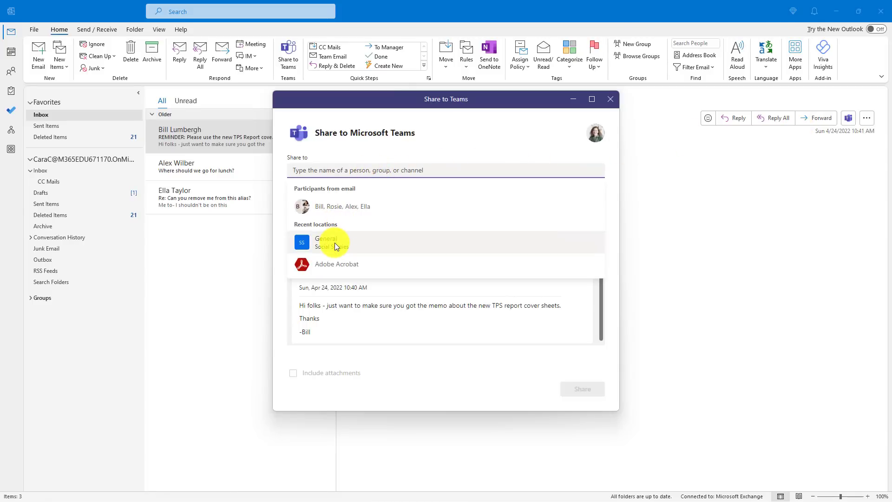
{"action": "left_click", "coordinate": [462, 143]}
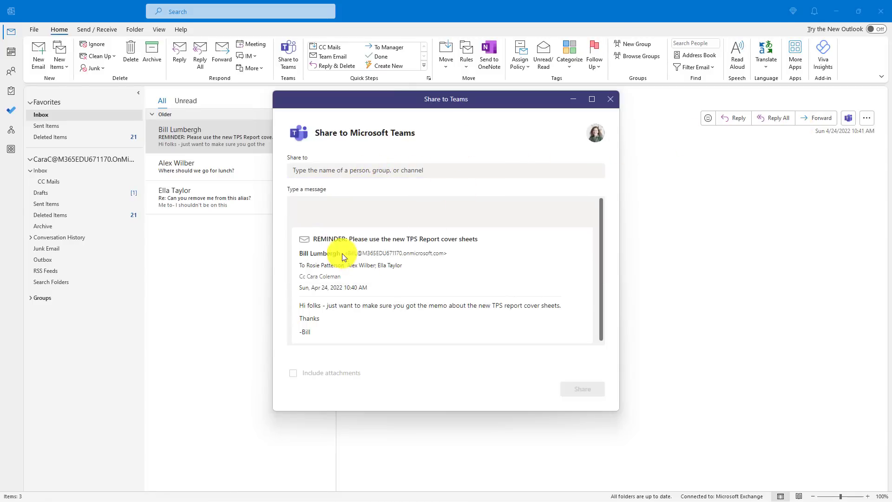
{"action": "left_click", "coordinate": [611, 102]}
{"action": "left_click", "coordinate": [846, 120]}
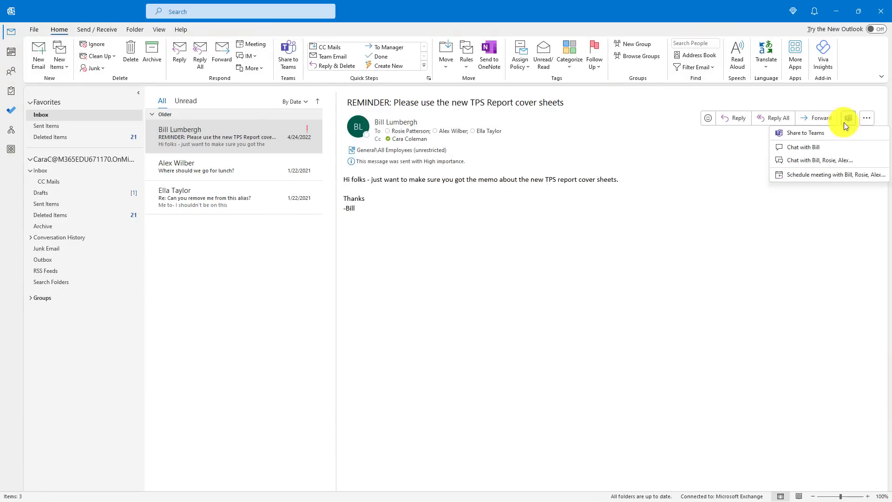
{"action": "left_click", "coordinate": [826, 177]}
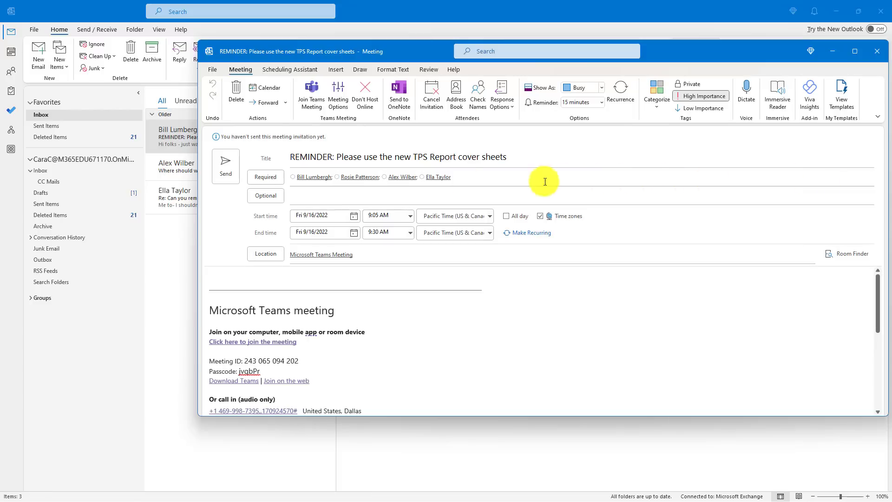
{"action": "left_click", "coordinate": [462, 177]}
{"action": "left_click_drag", "start_coordinate": [462, 179], "coordinate": [304, 188]}
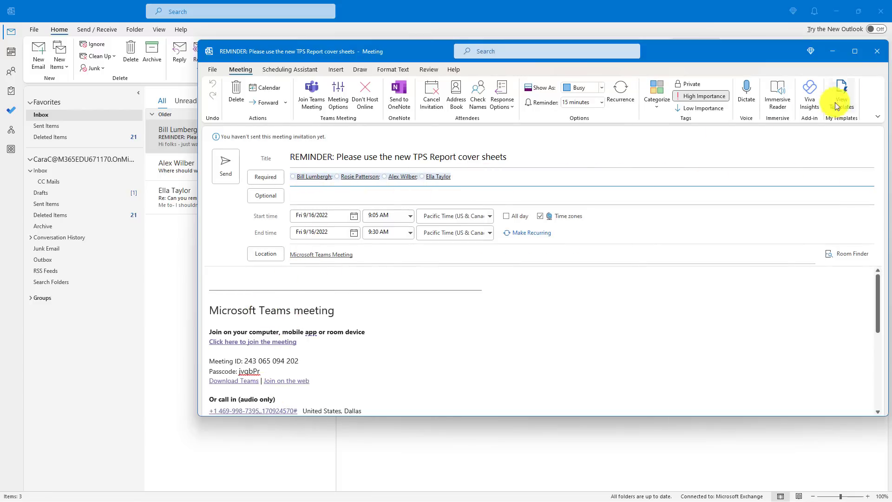
{"action": "left_click", "coordinate": [877, 51]}
{"action": "left_click", "coordinate": [848, 119]}
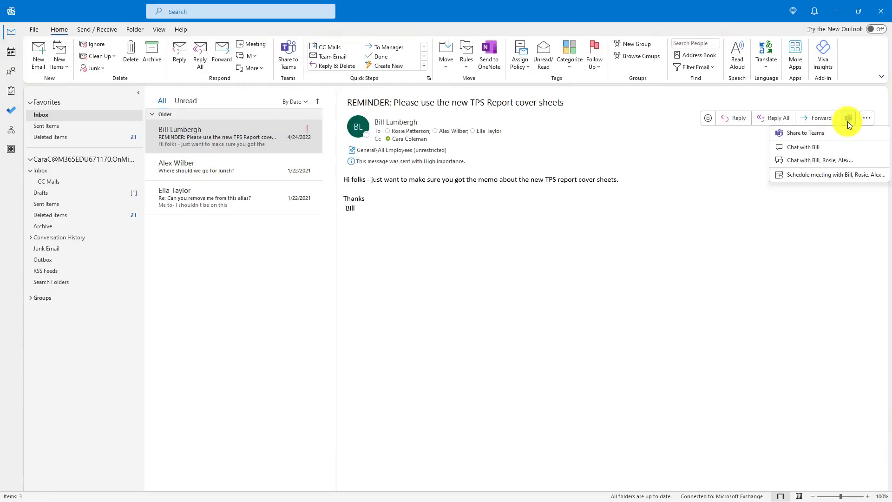
{"action": "left_click", "coordinate": [837, 159]}
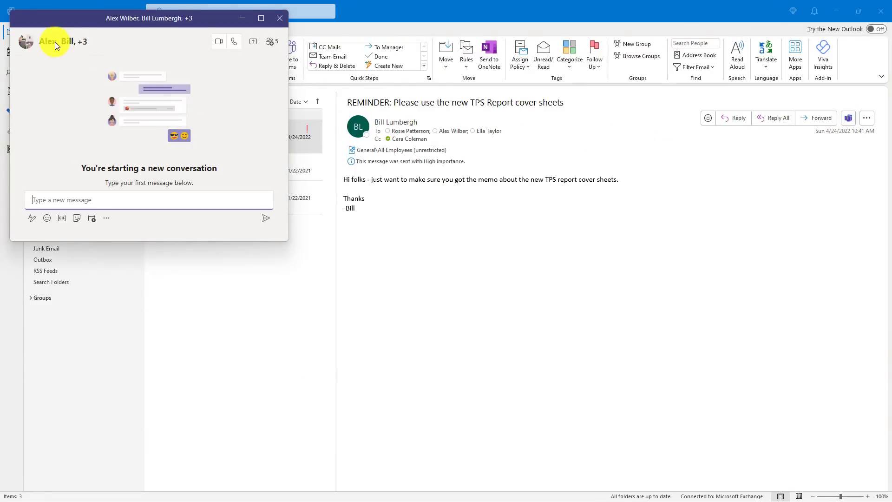
{"action": "left_click", "coordinate": [279, 19]}
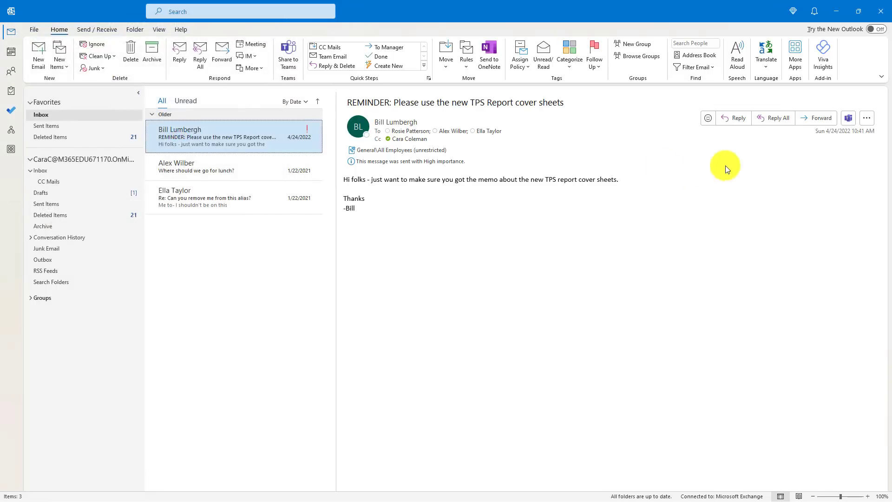
{"action": "left_click", "coordinate": [847, 120]}
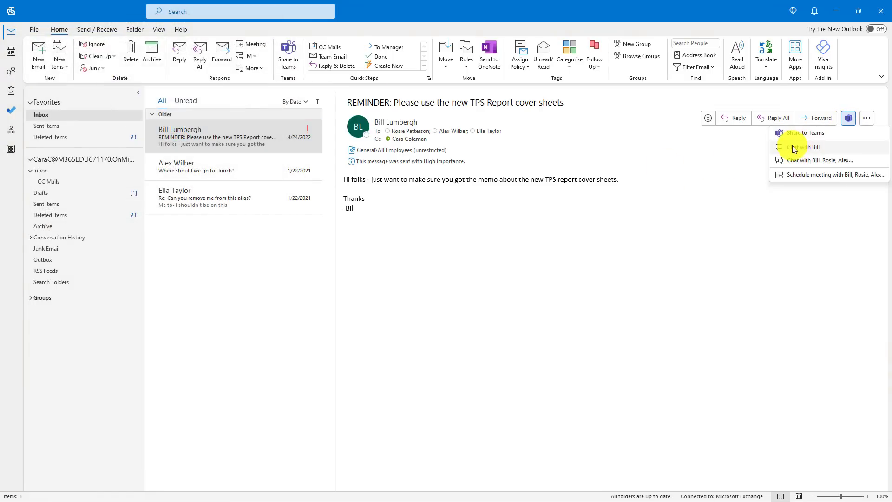
{"action": "left_click", "coordinate": [836, 148]}
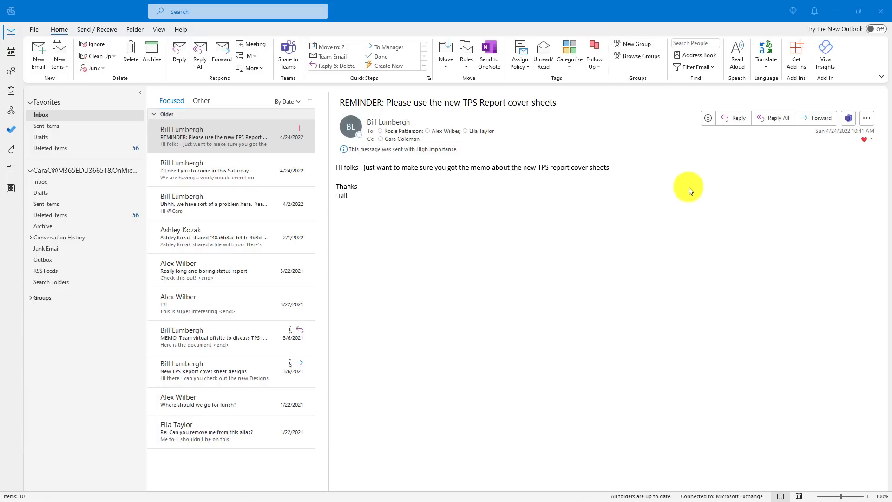
Step: Dictate a reply about cover sheets and coming in Saturday, then move the dictation toolbar
{"action": "left_click", "coordinate": [735, 116]}
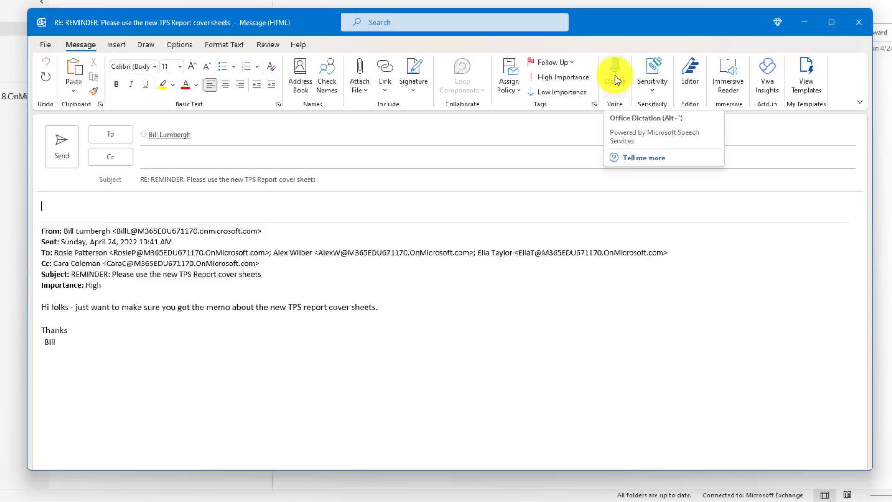
{"action": "left_click", "coordinate": [615, 76]}
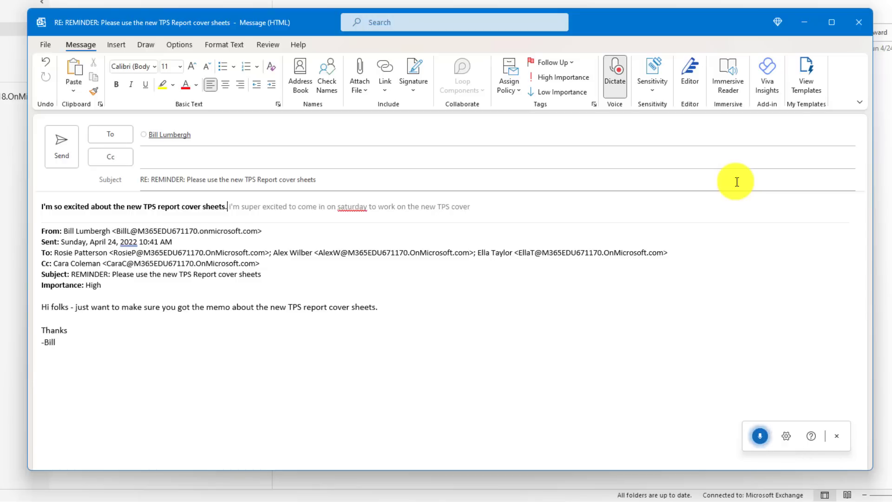
{"action": "left_click", "coordinate": [759, 436]}
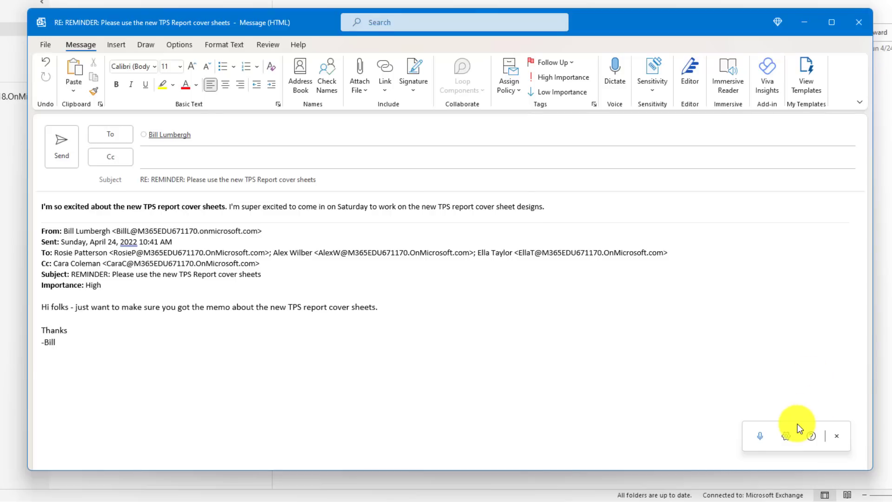
{"action": "mouse_move", "coordinate": [784, 408]}
{"action": "left_mouse_down"}
{"action": "mouse_move", "coordinate": [648, 202]}
{"action": "mouse_move", "coordinate": [555, 228]}
{"action": "mouse_move", "coordinate": [568, 242]}
{"action": "left_mouse_up"}
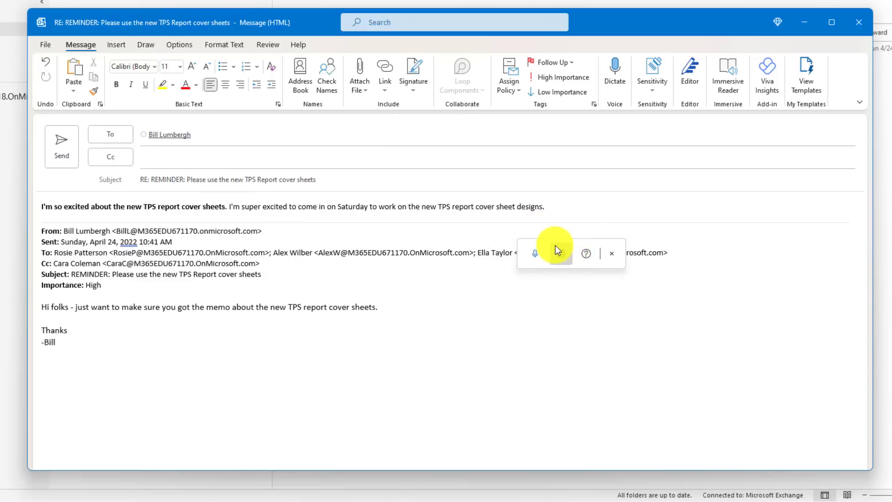
Step: Enable dictation auto-punctuation, keeping English (United States), then dictate more reply text
{"action": "left_click", "coordinate": [557, 252]}
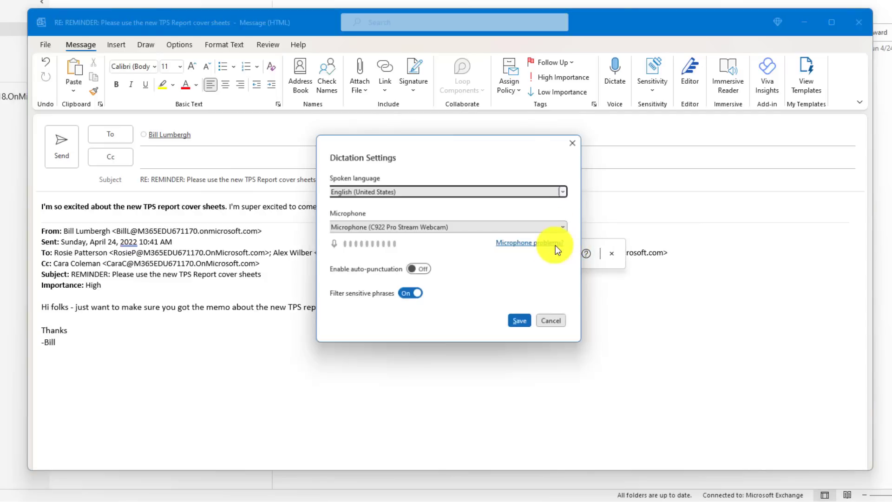
{"action": "left_click", "coordinate": [501, 196]}
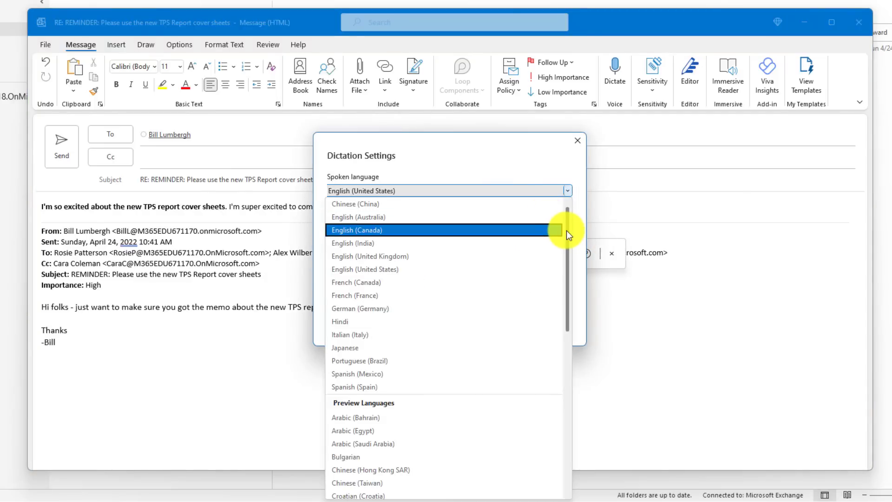
{"action": "mouse_move", "coordinate": [566, 231]}
{"action": "left_mouse_down"}
{"action": "mouse_move", "coordinate": [565, 422]}
{"action": "mouse_move", "coordinate": [565, 194]}
{"action": "left_mouse_up"}
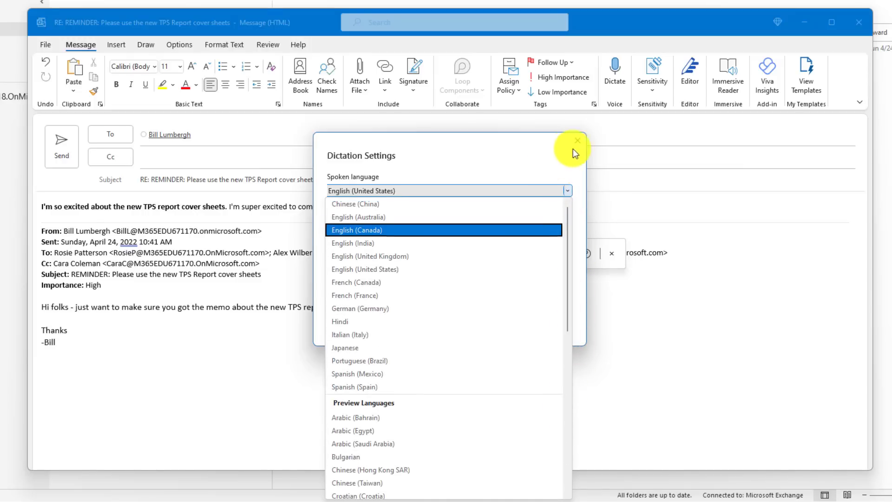
{"action": "left_click", "coordinate": [528, 191]}
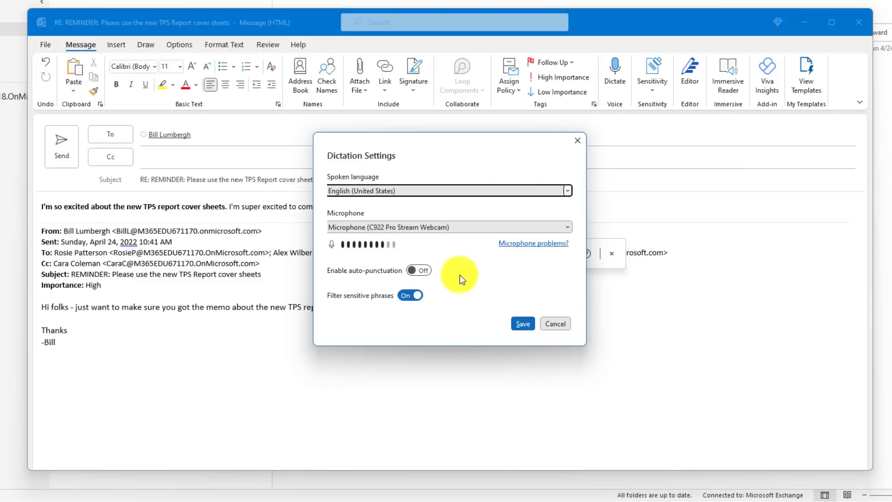
{"action": "left_click", "coordinate": [423, 271]}
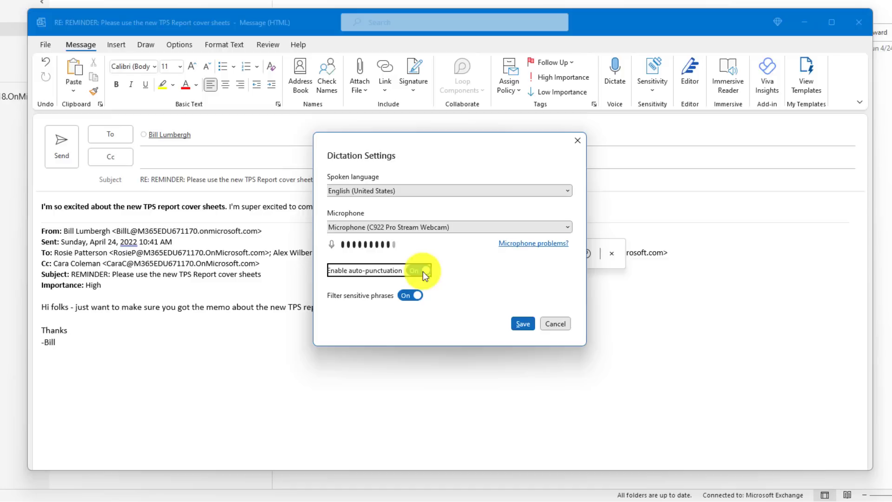
{"action": "left_click", "coordinate": [528, 325]}
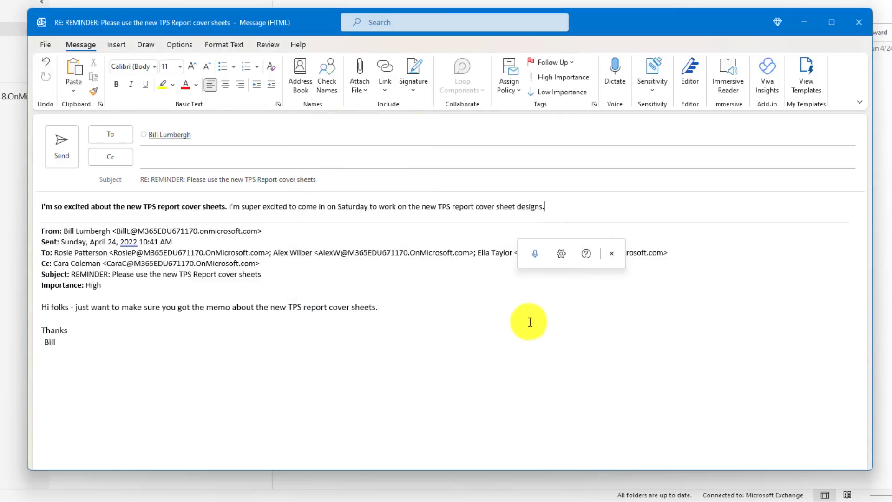
{"action": "left_click", "coordinate": [534, 253]}
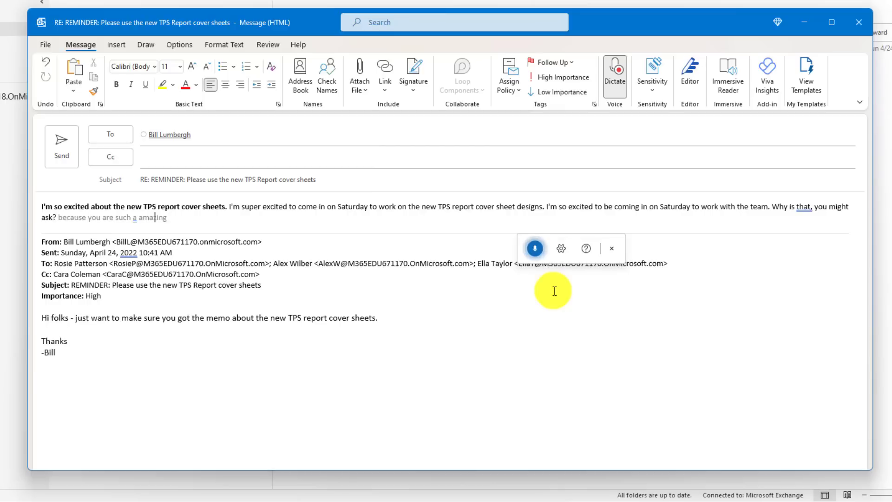
{"action": "left_click", "coordinate": [533, 250]}
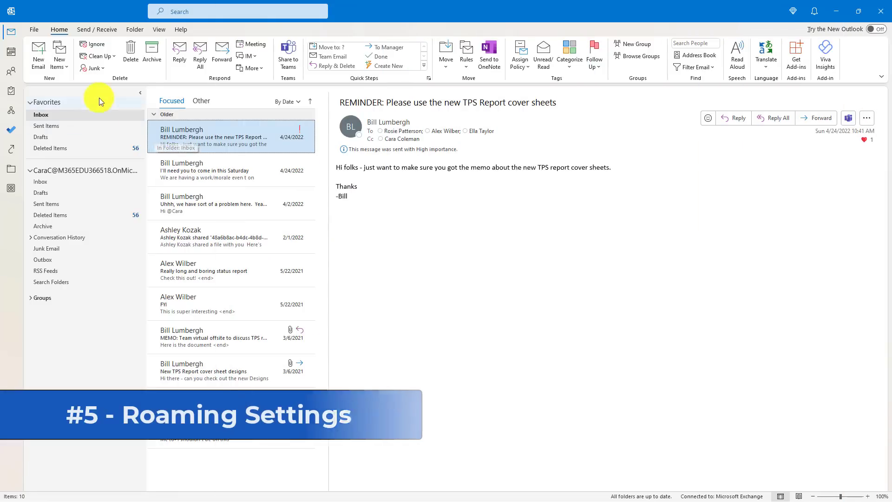
Step: In Outlook Options, tick Always check spelling before sending, then browse Calendar and General pages
{"action": "left_click", "coordinate": [36, 33]}
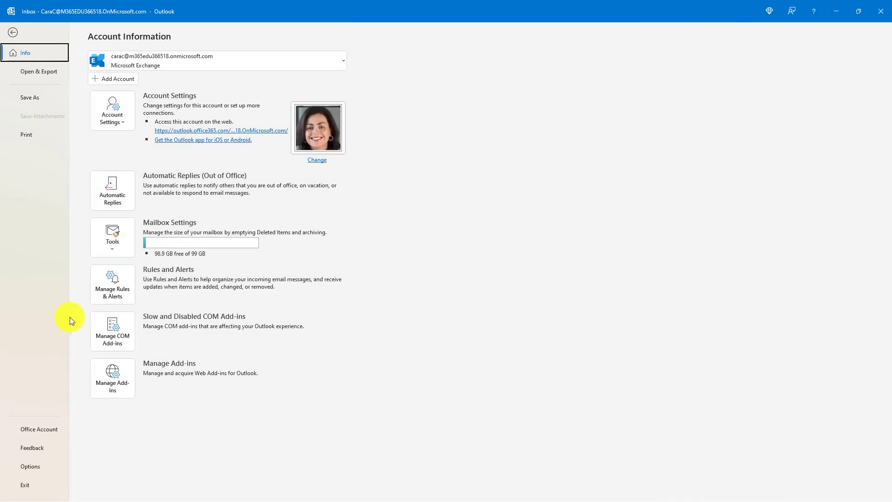
{"action": "left_click", "coordinate": [31, 468]}
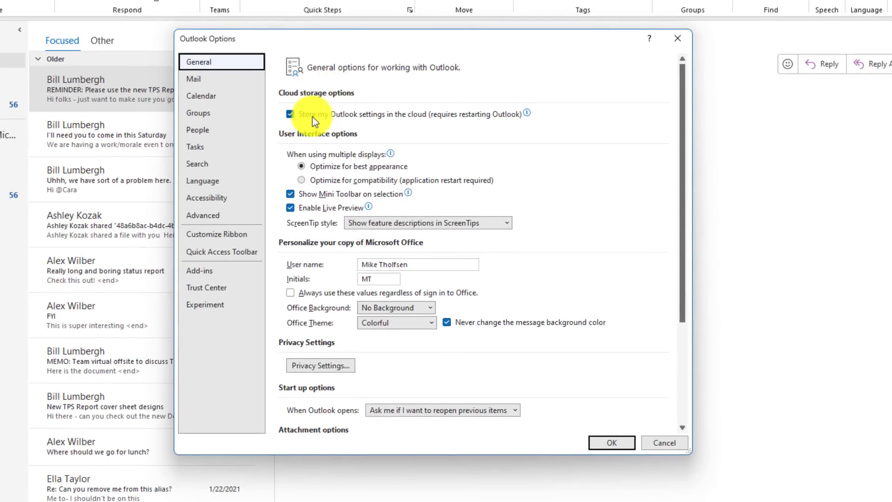
{"action": "mouse_move", "coordinate": [468, 114]}
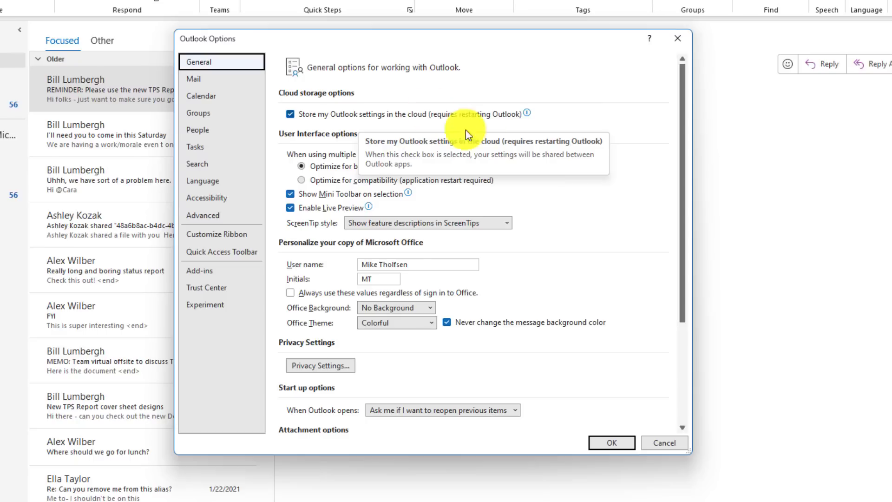
{"action": "left_click", "coordinate": [209, 81]}
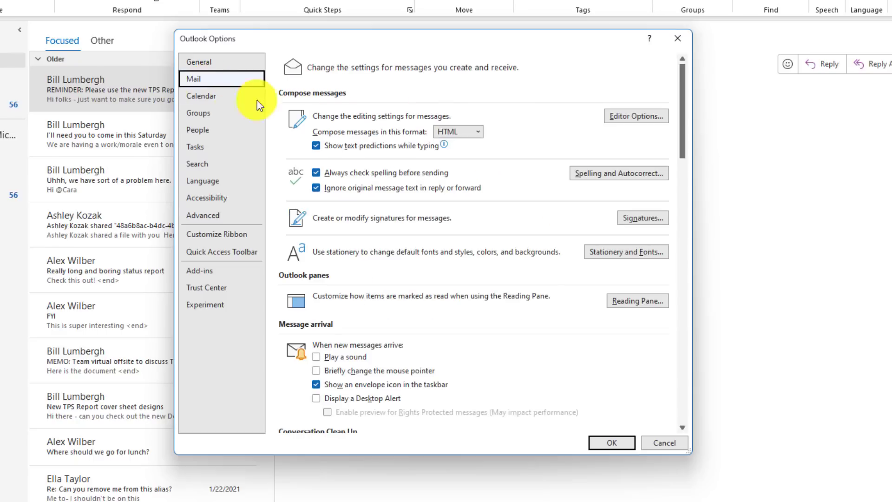
{"action": "left_click", "coordinate": [317, 172]}
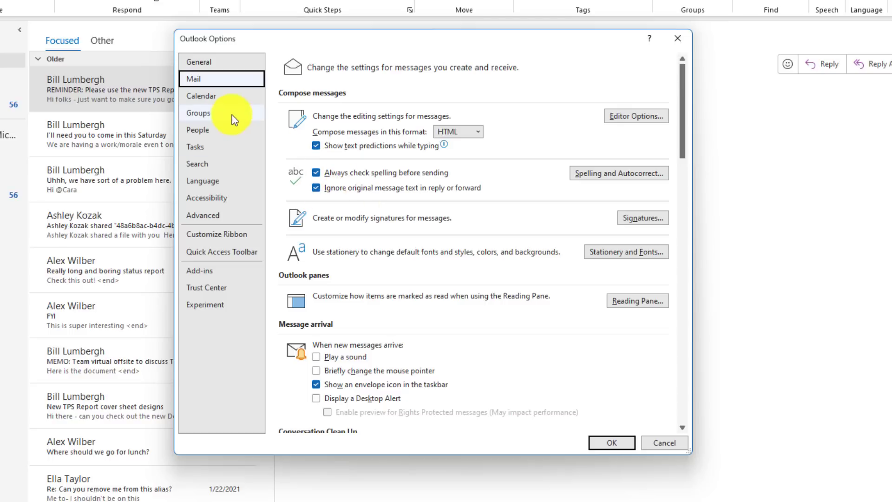
{"action": "left_click", "coordinate": [221, 92]}
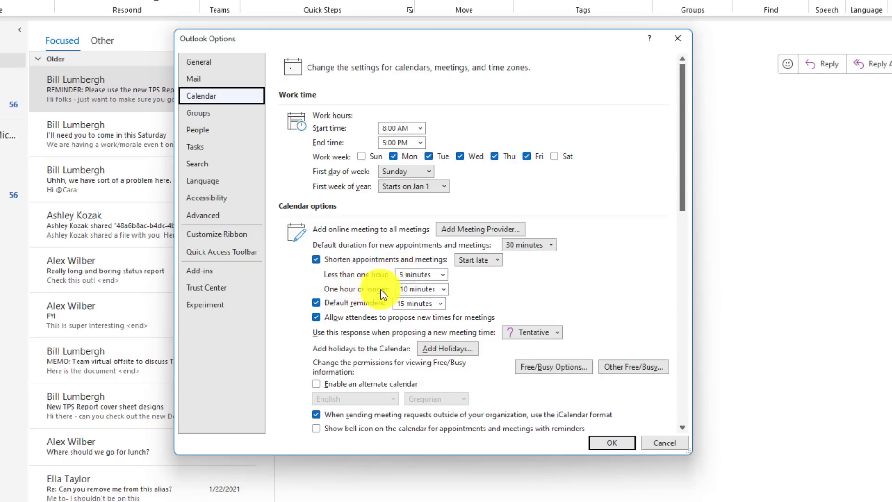
{"action": "left_click", "coordinate": [212, 64]}
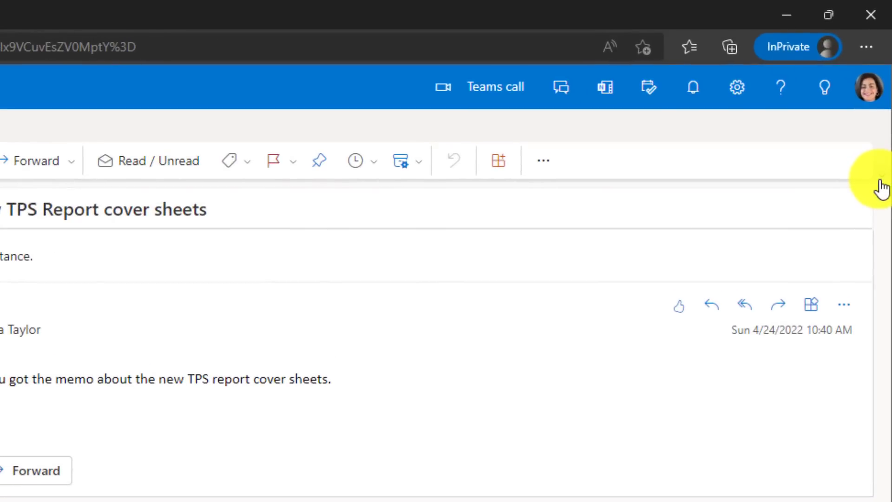
{"action": "left_click", "coordinate": [881, 180]}
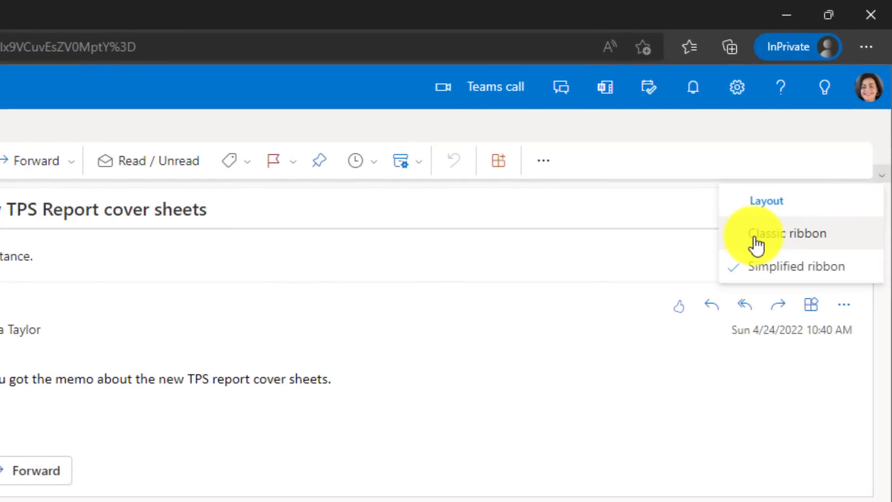
{"action": "left_click", "coordinate": [867, 196]}
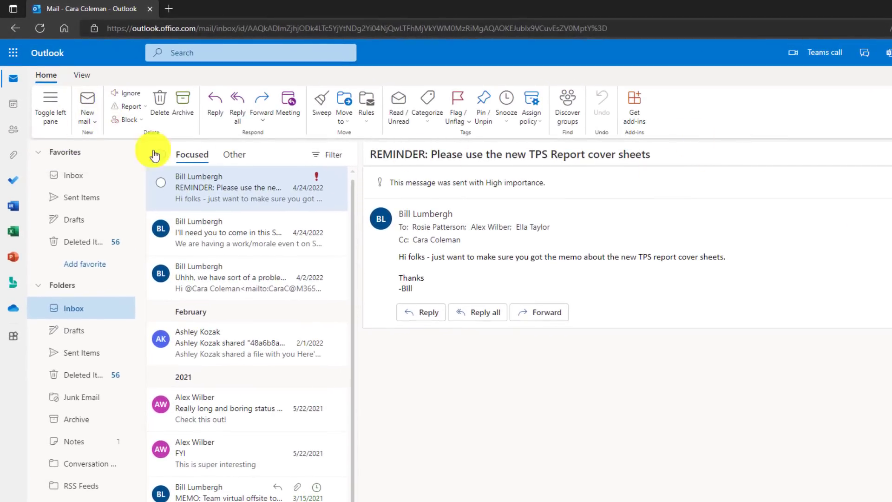
{"action": "left_click", "coordinate": [82, 76]}
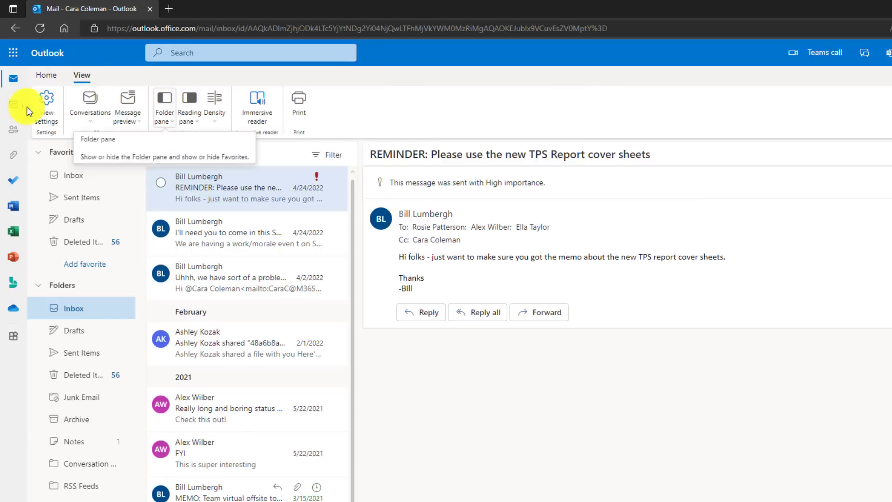
{"action": "left_click", "coordinate": [13, 104]}
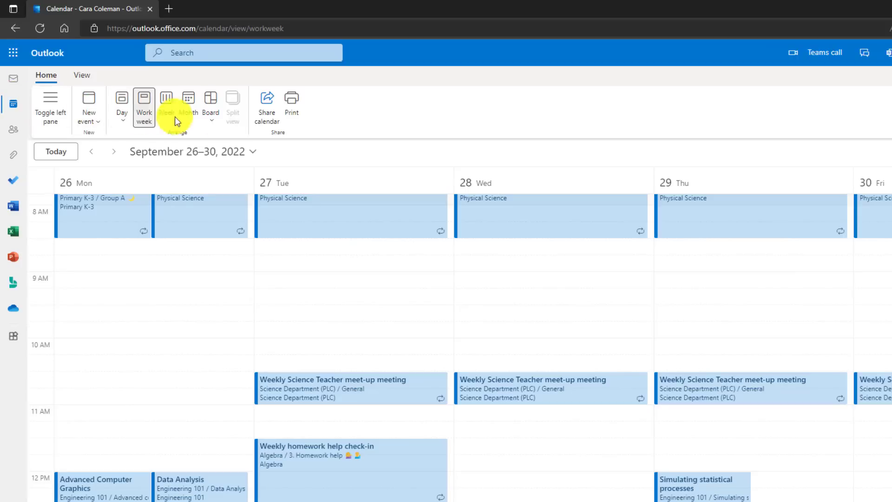
{"action": "left_click", "coordinate": [13, 78]}
{"action": "left_click", "coordinate": [885, 136]}
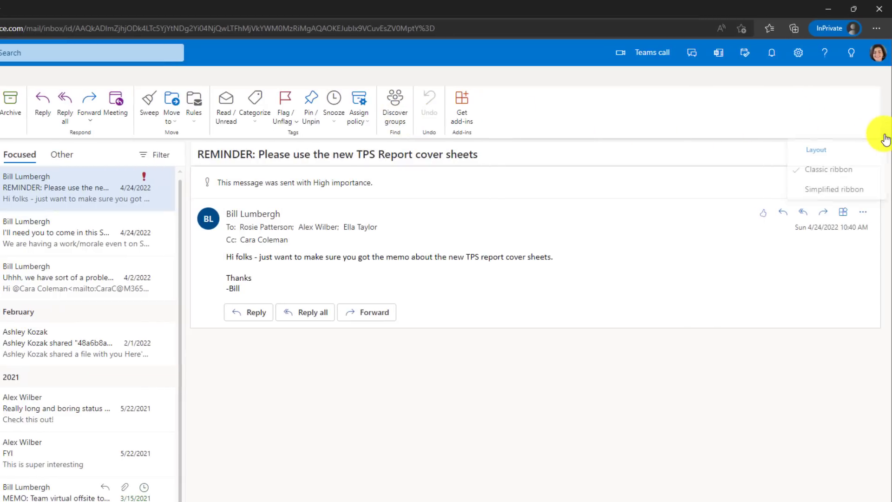
{"action": "left_click", "coordinate": [838, 193]}
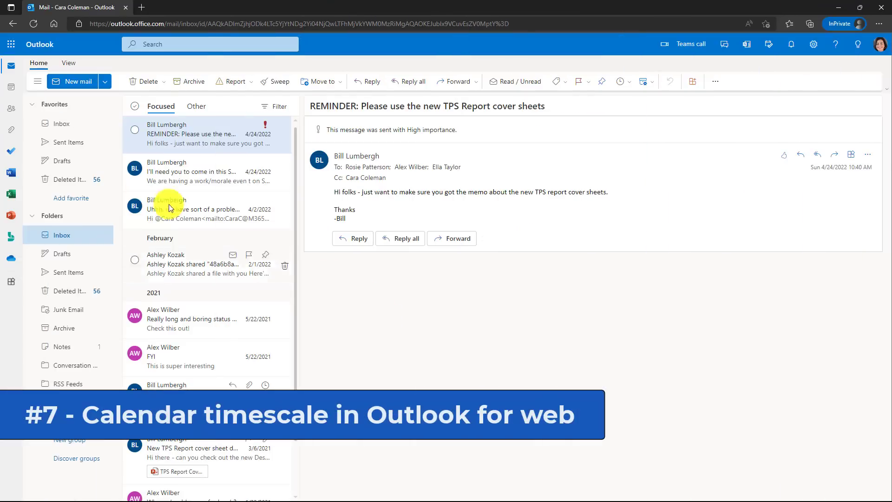
{"action": "left_click", "coordinate": [10, 88]}
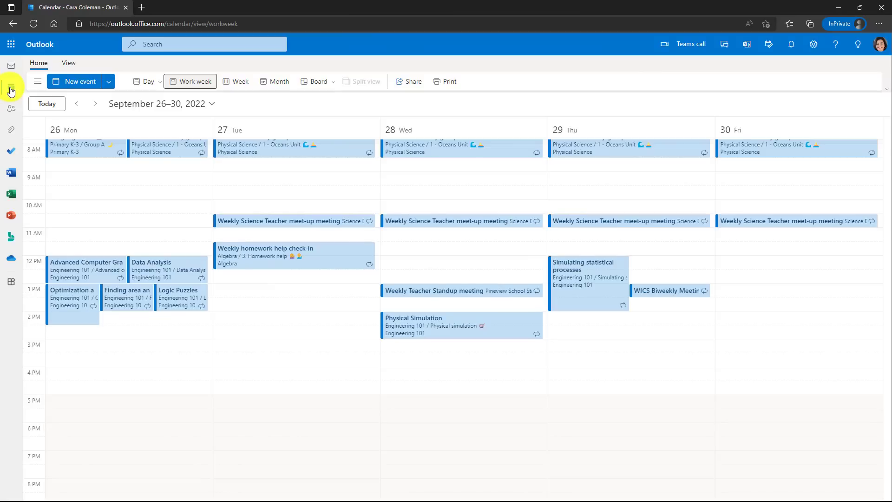
{"action": "left_click", "coordinate": [72, 63]}
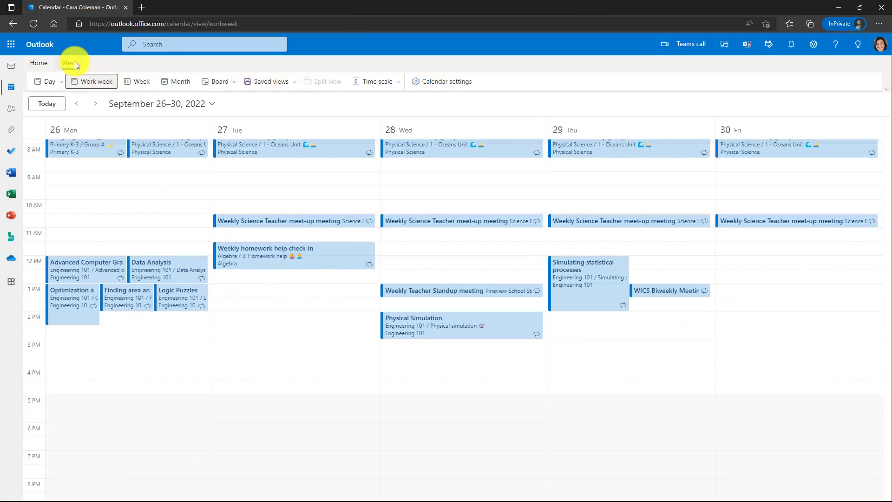
{"action": "left_click", "coordinate": [379, 84]}
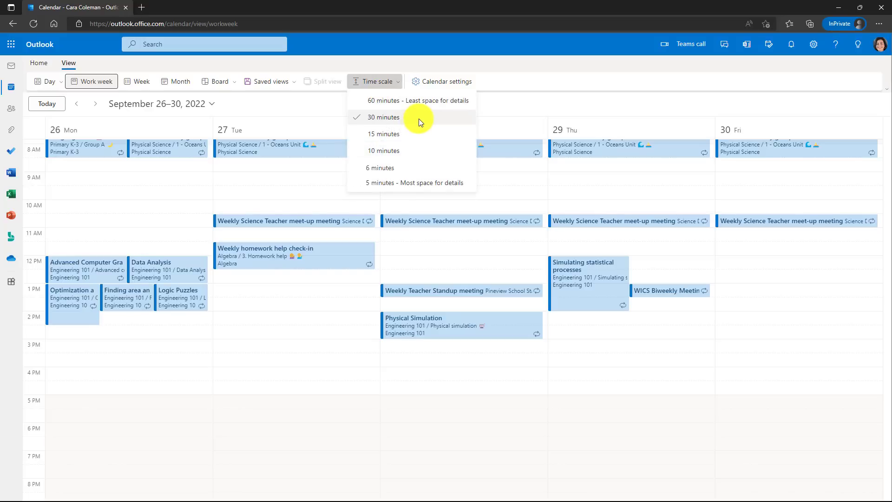
{"action": "left_click", "coordinate": [389, 101]}
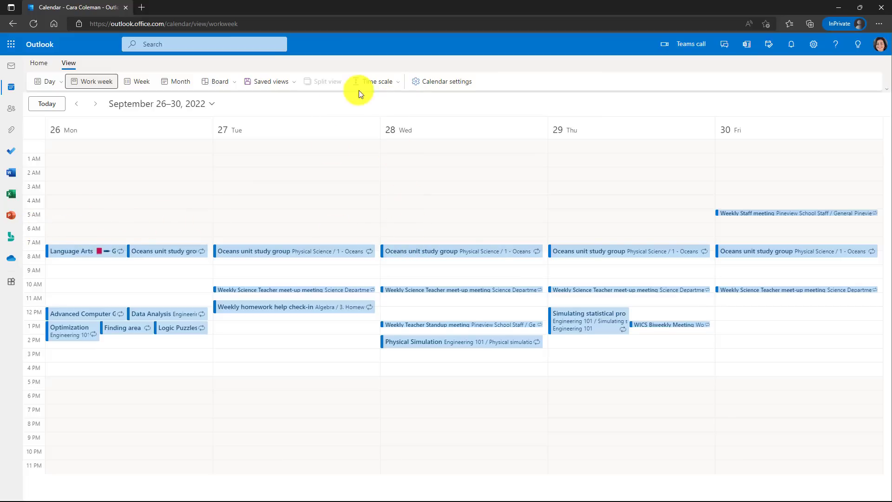
{"action": "left_click", "coordinate": [375, 82]}
{"action": "left_click", "coordinate": [394, 134]}
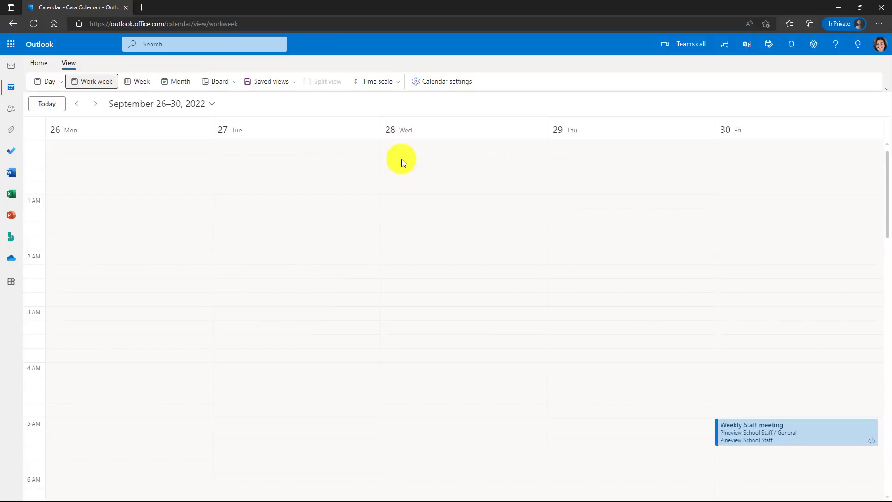
{"action": "scroll", "coordinate": [409, 205], "scroll_direction": "down", "scroll_amount": 2}
{"action": "scroll", "coordinate": [409, 205], "scroll_direction": "down", "scroll_amount": 3}
{"action": "scroll", "coordinate": [407, 200], "scroll_direction": "down", "scroll_amount": 2}
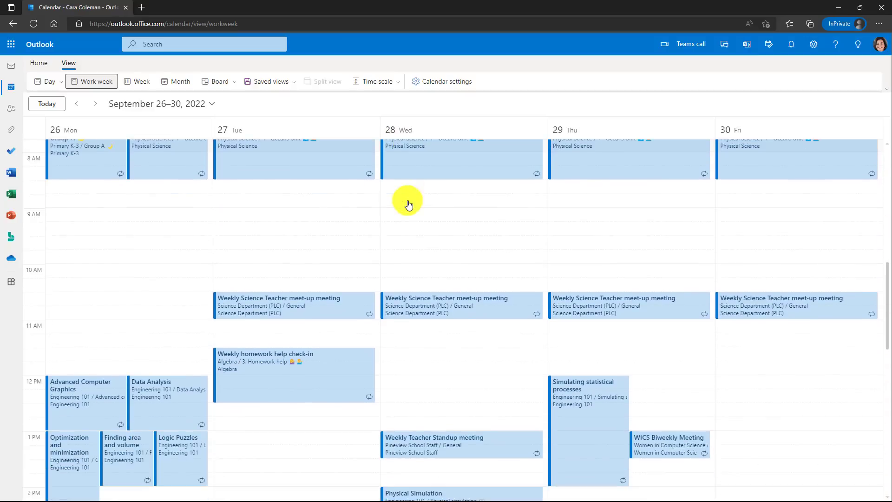
{"action": "left_click", "coordinate": [378, 82]}
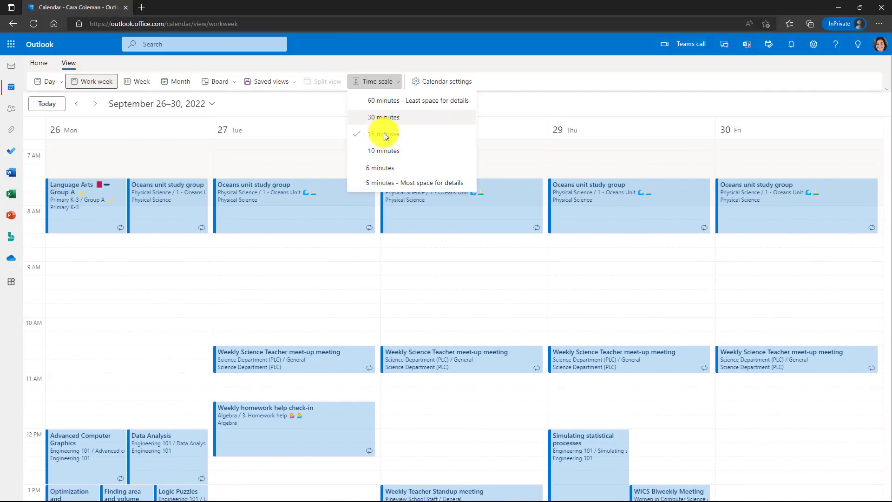
{"action": "left_click", "coordinate": [384, 152]}
{"action": "scroll", "coordinate": [384, 206], "scroll_direction": "down", "scroll_amount": 2}
{"action": "scroll", "coordinate": [389, 208], "scroll_direction": "down", "scroll_amount": 2}
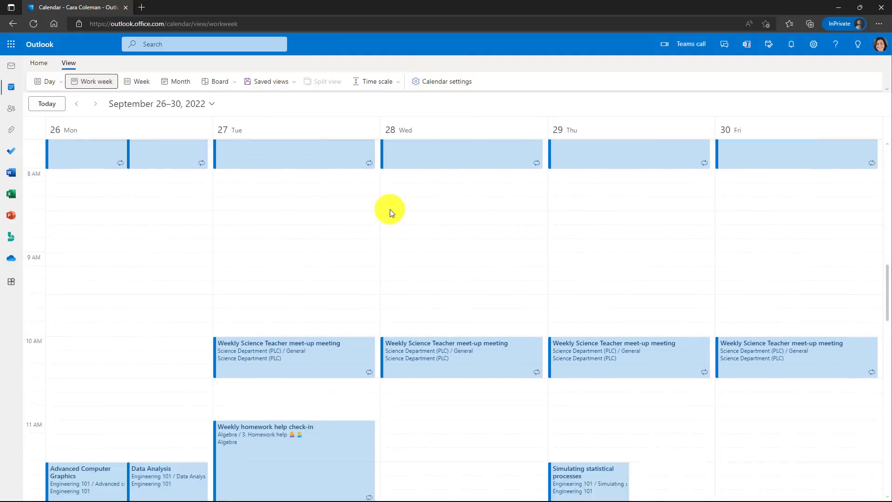
{"action": "scroll", "coordinate": [389, 209], "scroll_direction": "up", "scroll_amount": 2}
{"action": "left_click", "coordinate": [378, 82]}
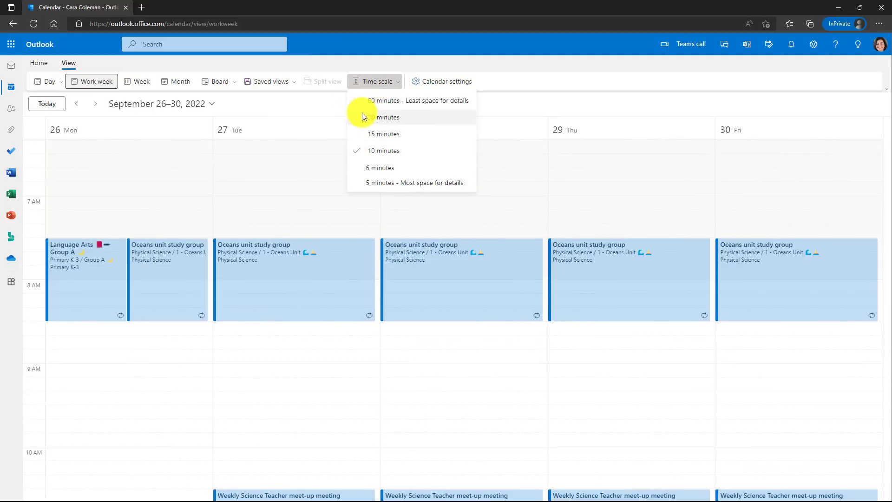
{"action": "left_click", "coordinate": [399, 118]}
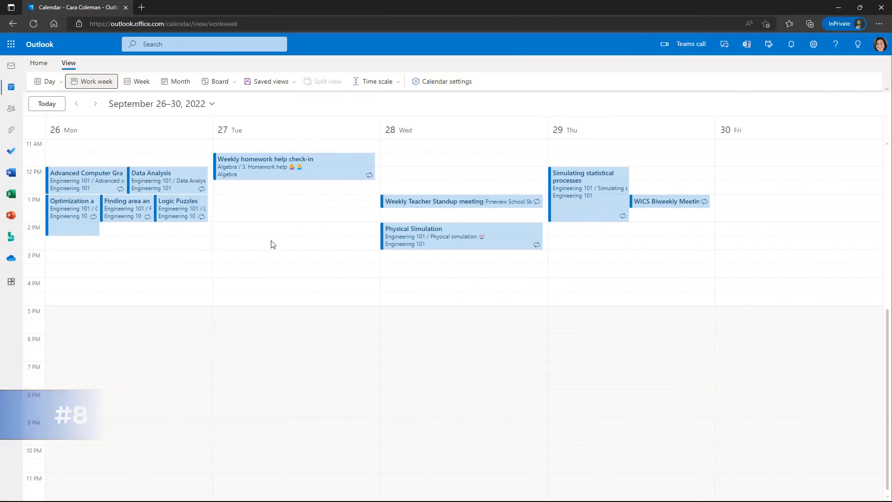
Step: Add India (New Delhi) and China (Beijing) as extra calendar time zones and save
{"action": "left_click", "coordinate": [437, 83]}
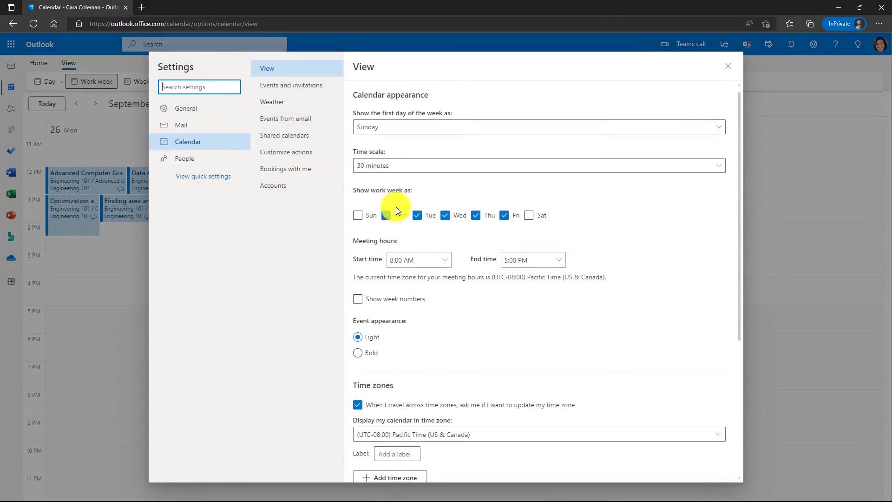
{"action": "scroll", "coordinate": [433, 242], "scroll_direction": "down", "scroll_amount": 2}
{"action": "scroll", "coordinate": [434, 243], "scroll_direction": "down", "scroll_amount": 2}
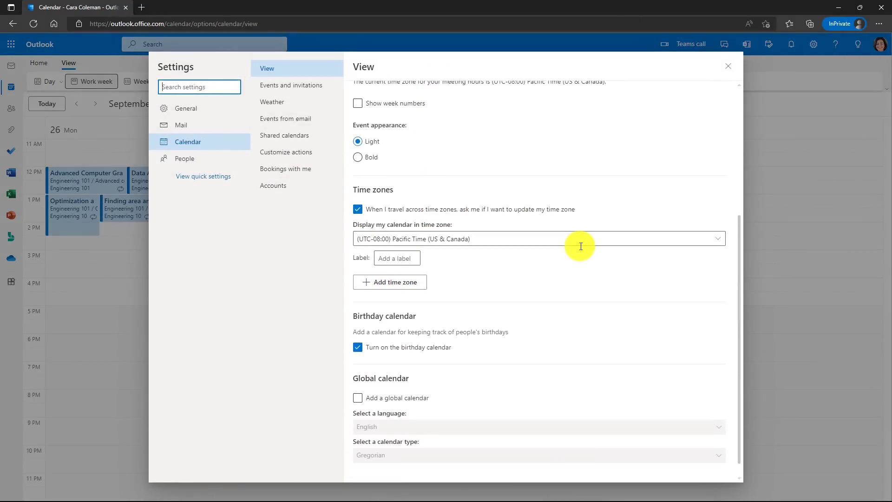
{"action": "left_click", "coordinate": [399, 283]}
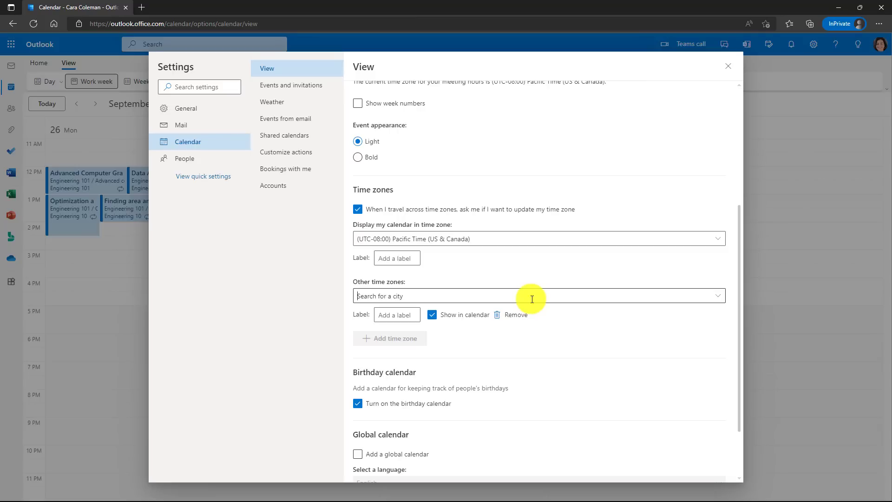
{"action": "type", "text": "Delhi"}
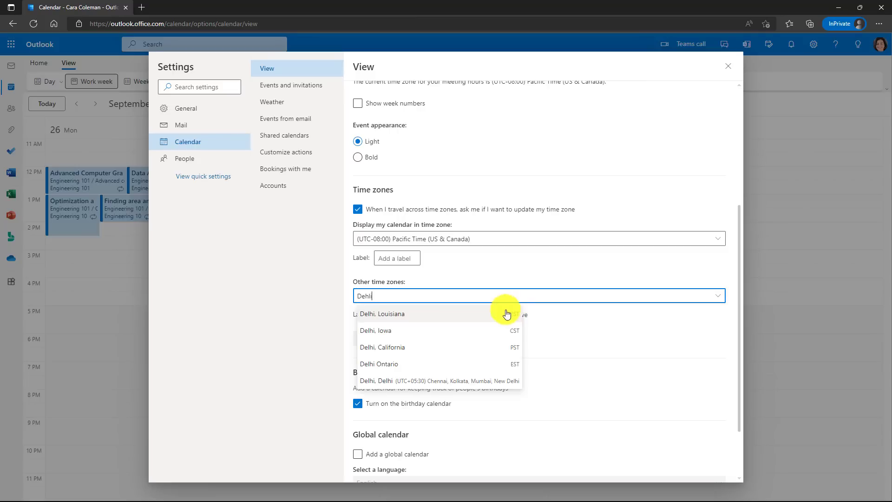
{"action": "left_click", "coordinate": [395, 381]}
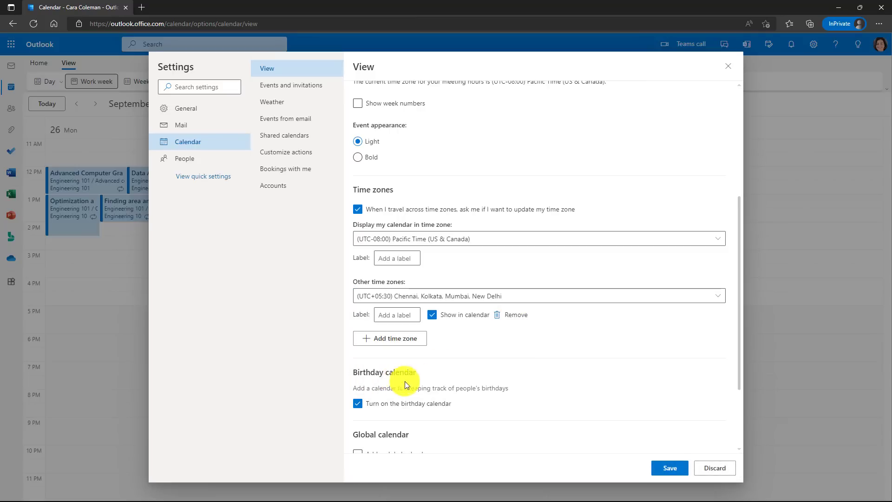
{"action": "left_click", "coordinate": [387, 341]}
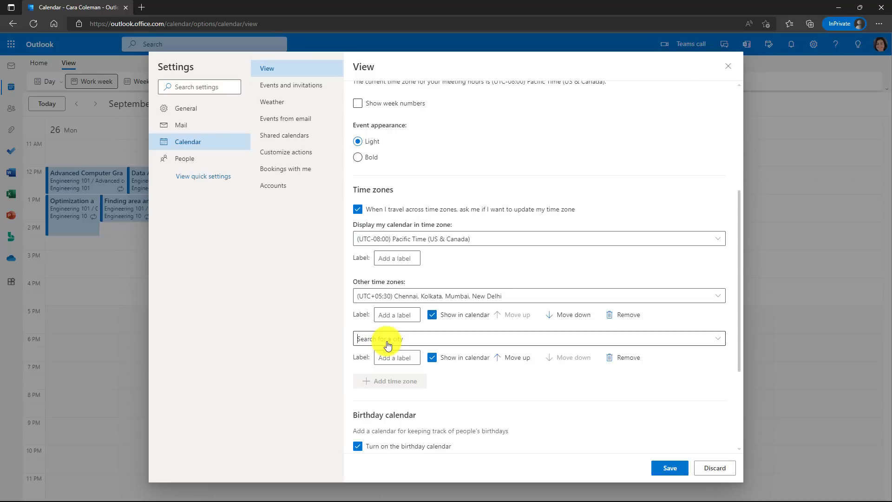
{"action": "type", "text": "Beij"}
{"action": "left_click", "coordinate": [432, 354]}
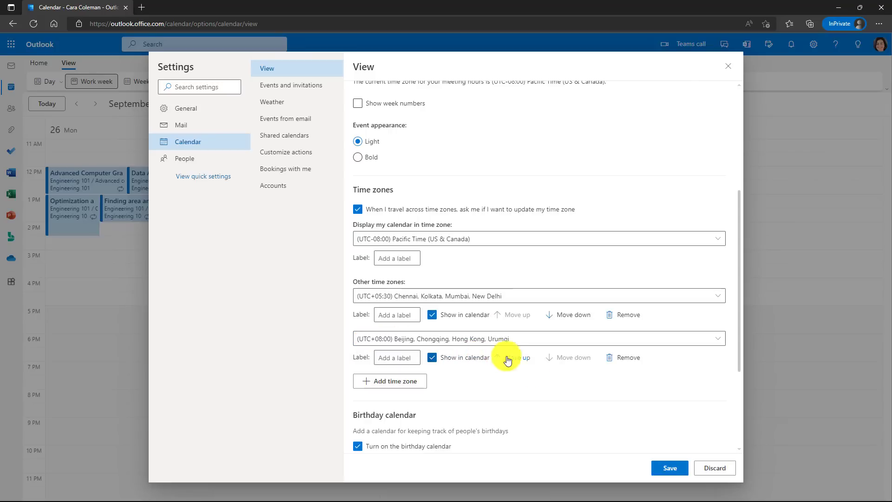
{"action": "left_click", "coordinate": [668, 468]}
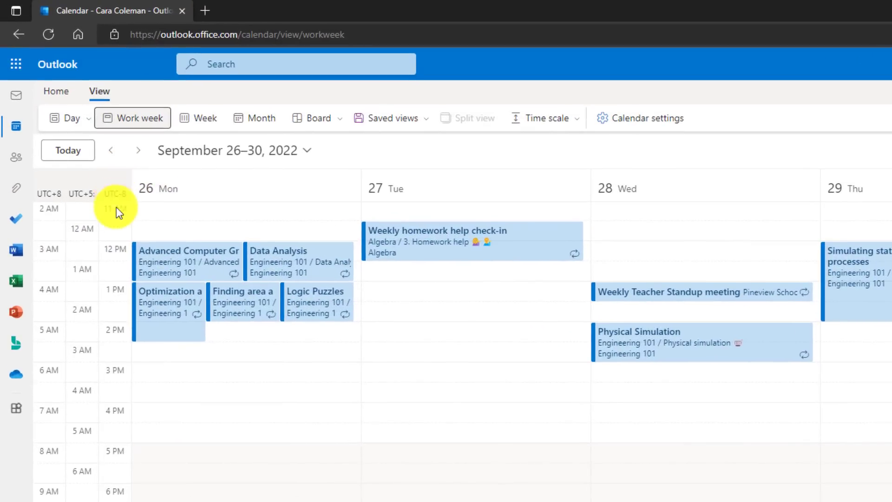
{"action": "left_click", "coordinate": [68, 190]}
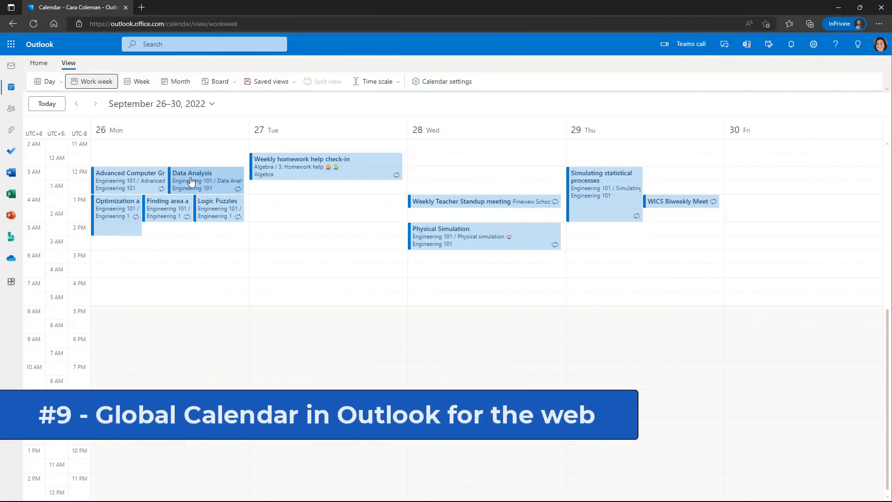
Step: Turn on a Hijri global calendar in Calendar view settings, save and close
{"action": "left_click", "coordinate": [444, 82]}
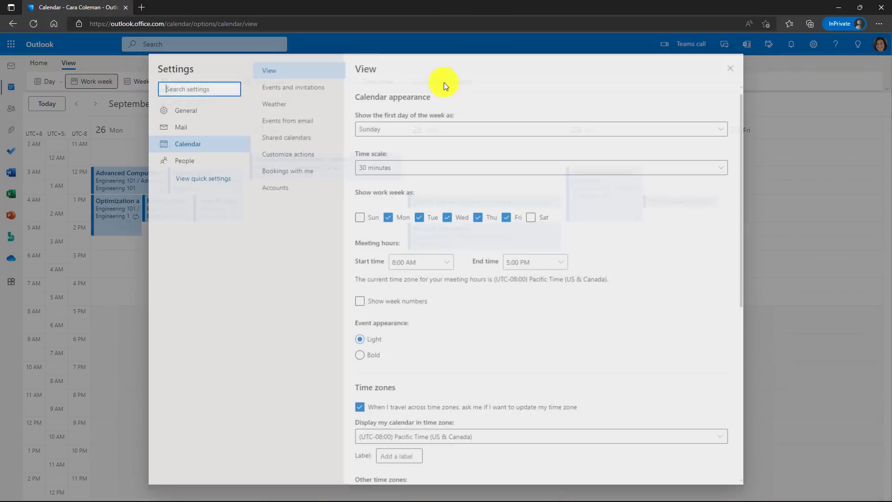
{"action": "scroll", "coordinate": [437, 309], "scroll_direction": "down", "scroll_amount": 5}
{"action": "scroll", "coordinate": [436, 309], "scroll_direction": "down", "scroll_amount": 3}
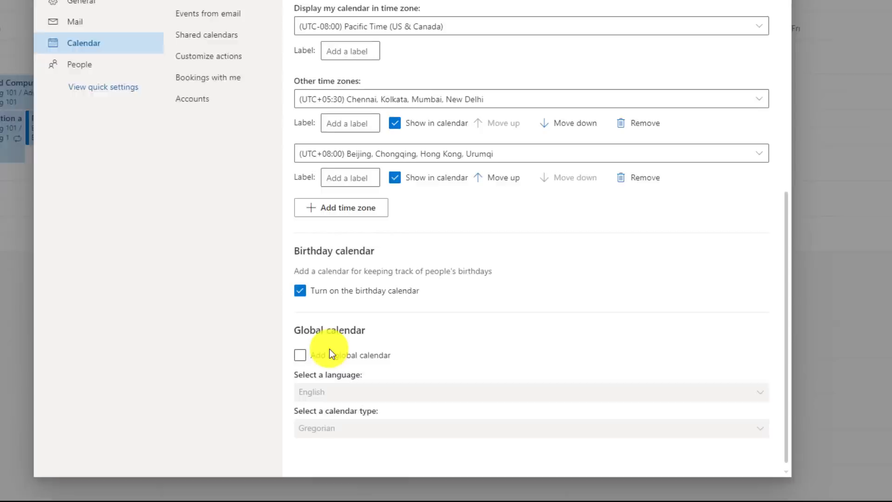
{"action": "left_click", "coordinate": [357, 386]}
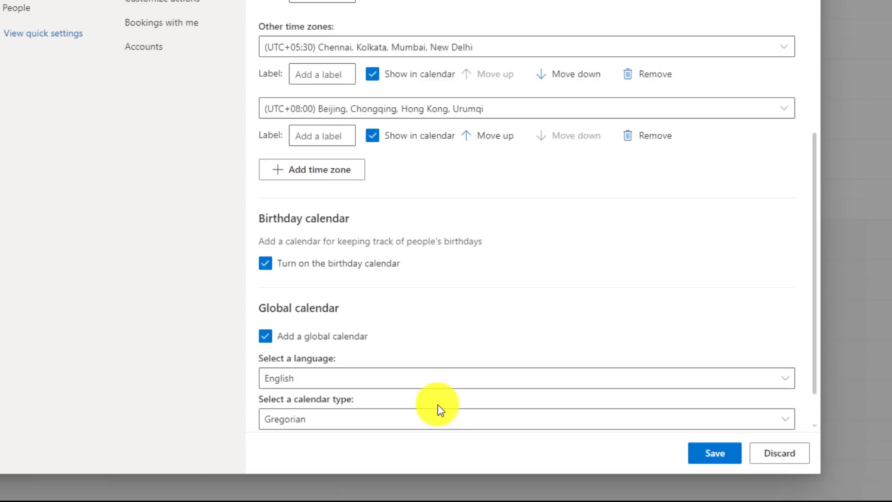
{"action": "left_click", "coordinate": [443, 420]}
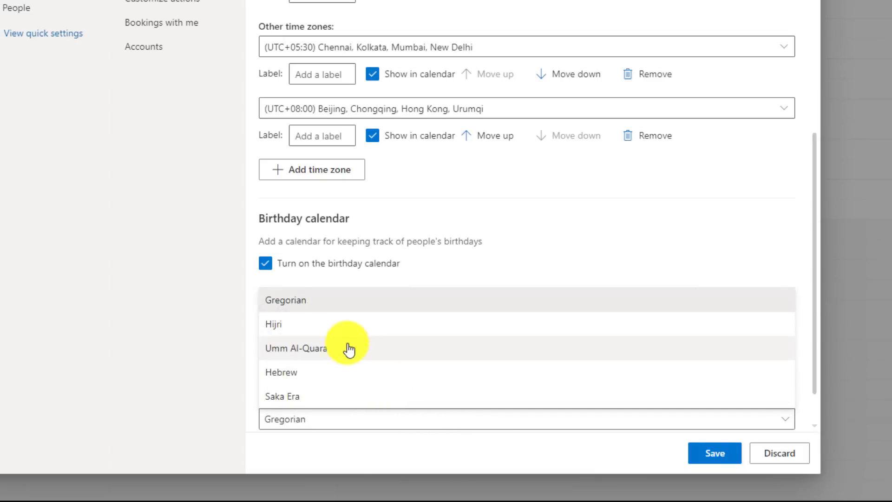
{"action": "left_click", "coordinate": [308, 325]}
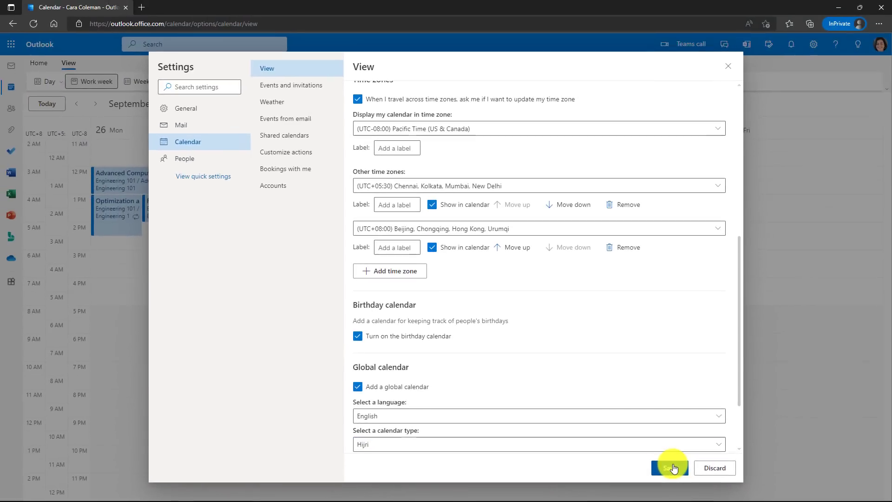
{"action": "left_click", "coordinate": [673, 467]}
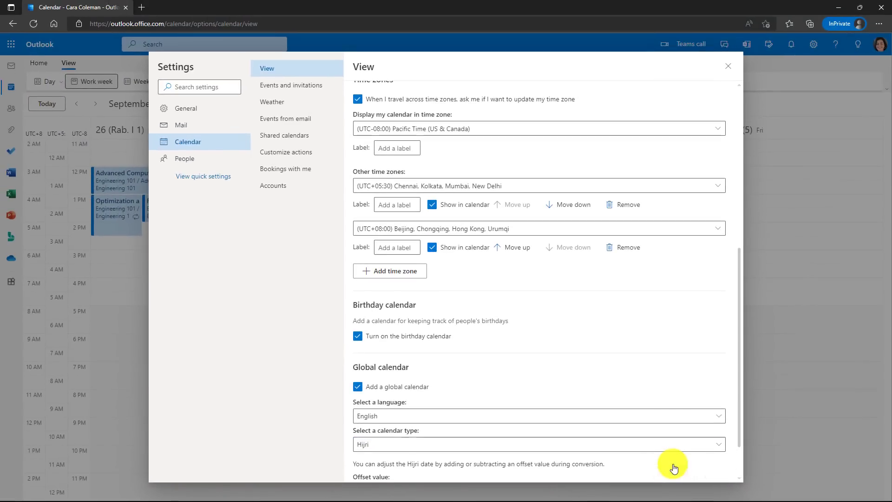
{"action": "left_click", "coordinate": [727, 65]}
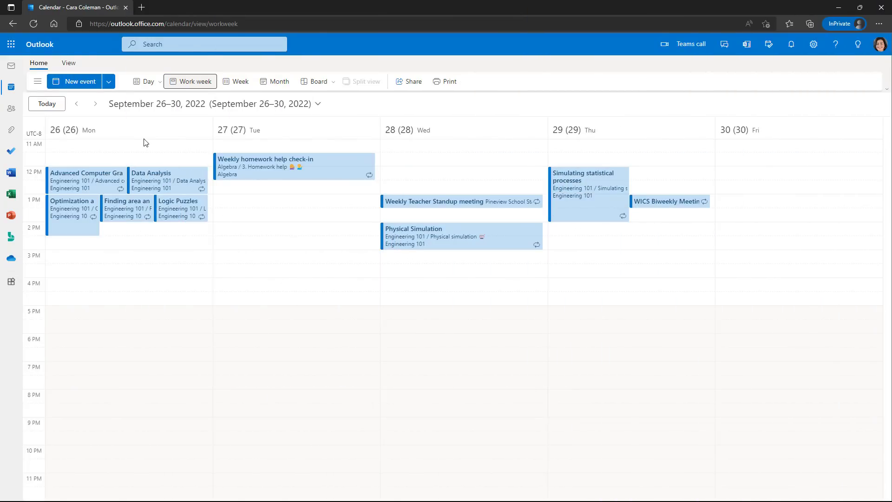
{"action": "left_click", "coordinate": [85, 82]}
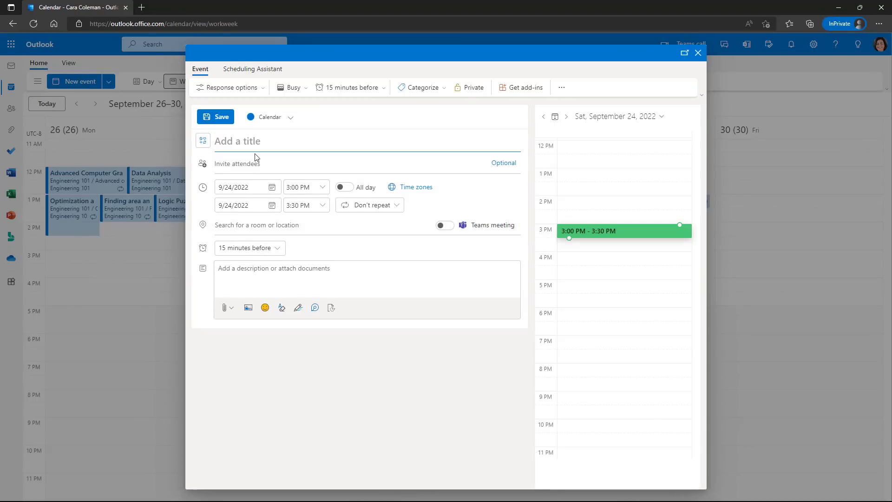
{"action": "type", "text": "TPS Report offsite"}
{"action": "left_click", "coordinate": [203, 142]}
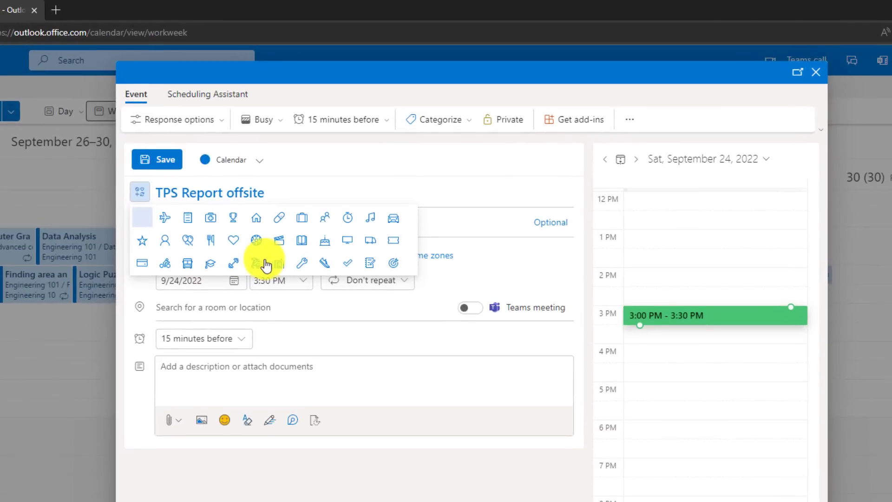
{"action": "left_click", "coordinate": [237, 240]}
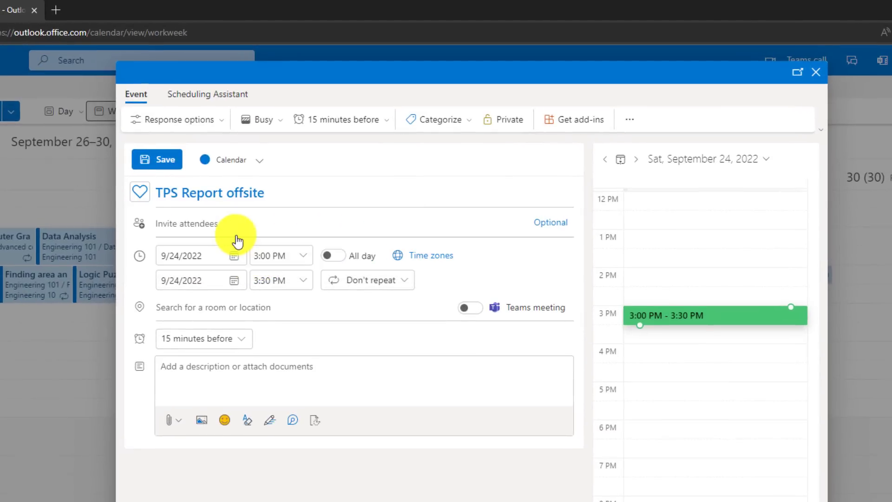
{"action": "left_click", "coordinate": [184, 221]}
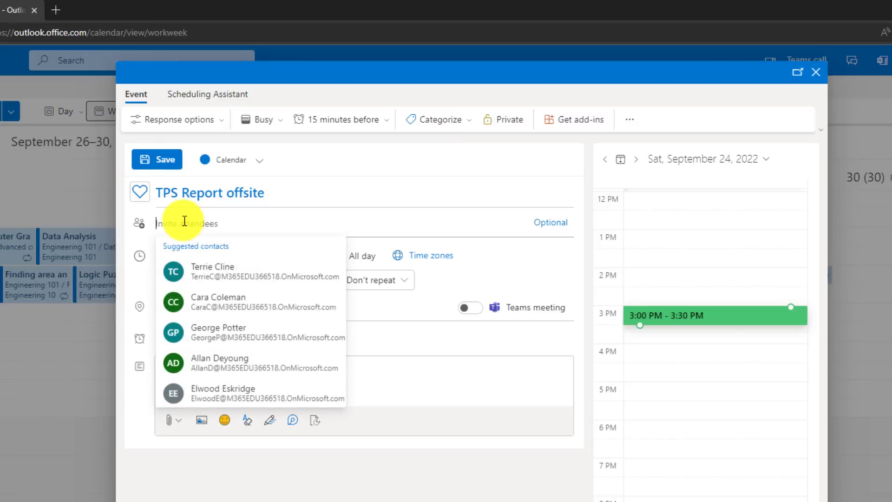
{"action": "type", "text": "Cara"}
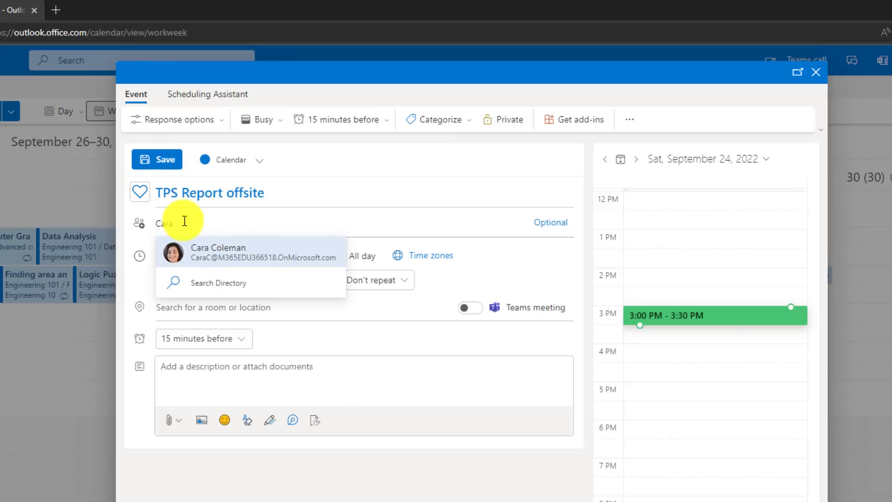
{"action": "key", "text": "Return"}
{"action": "key", "text": "Return"}
{"action": "left_click", "coordinate": [349, 288]}
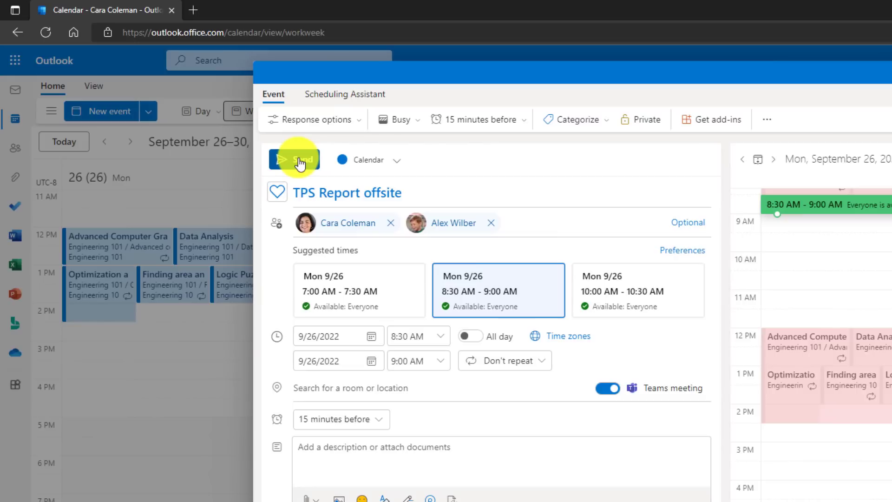
{"action": "left_click", "coordinate": [194, 166]}
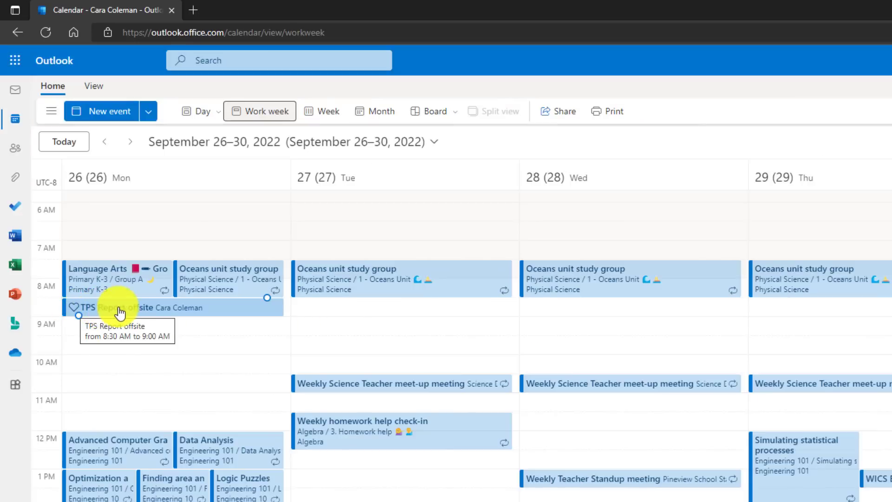